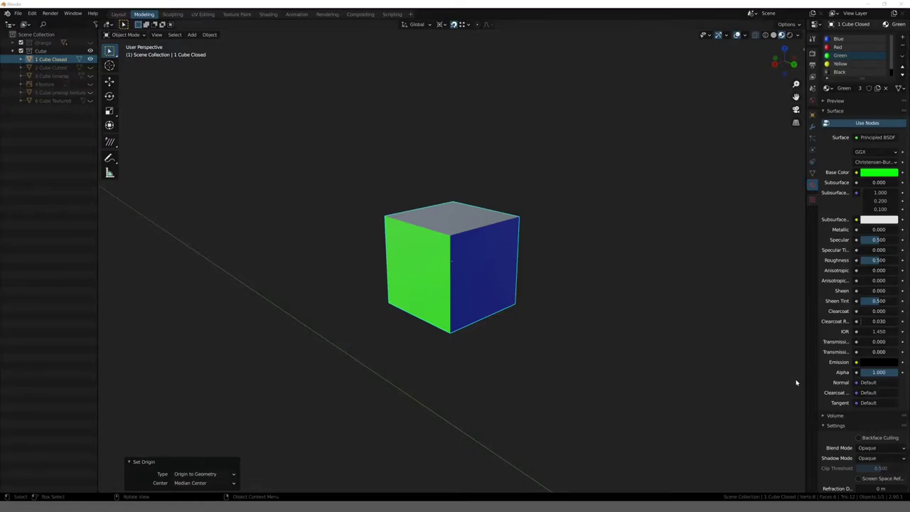
# Step: Make '2 Cube Cutted' visible and frame both cubes in the view
pyautogui.moveTo(334, 228)
pyautogui.mouseDown(button='middle')
pyautogui.moveTo(344, 225)
pyautogui.moveTo(334, 222)
pyautogui.mouseUp(button='middle')
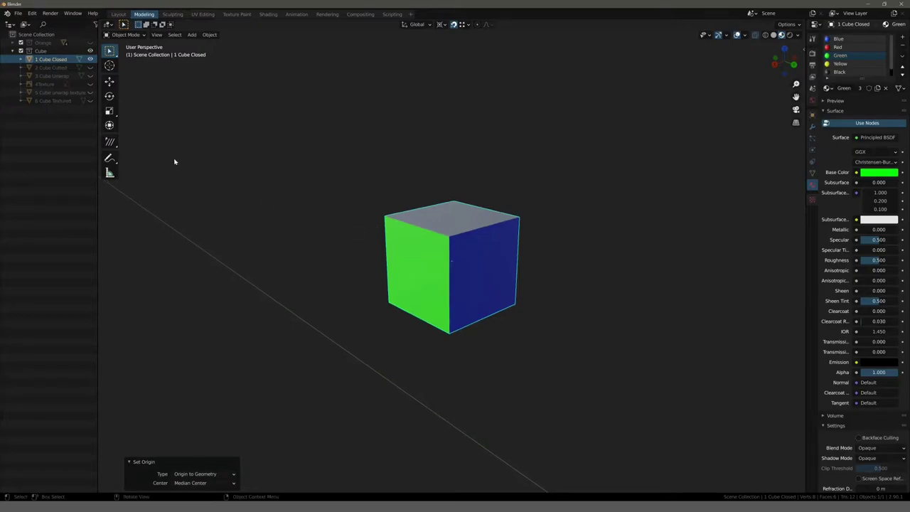
pyautogui.click(89, 67)
pyautogui.press('Home')
pyautogui.moveTo(297, 133)
pyautogui.mouseDown(button='middle')
pyautogui.moveTo(362, 132)
pyautogui.moveTo(341, 139)
pyautogui.mouseUp(button='middle')
pyautogui.click(361, 132)
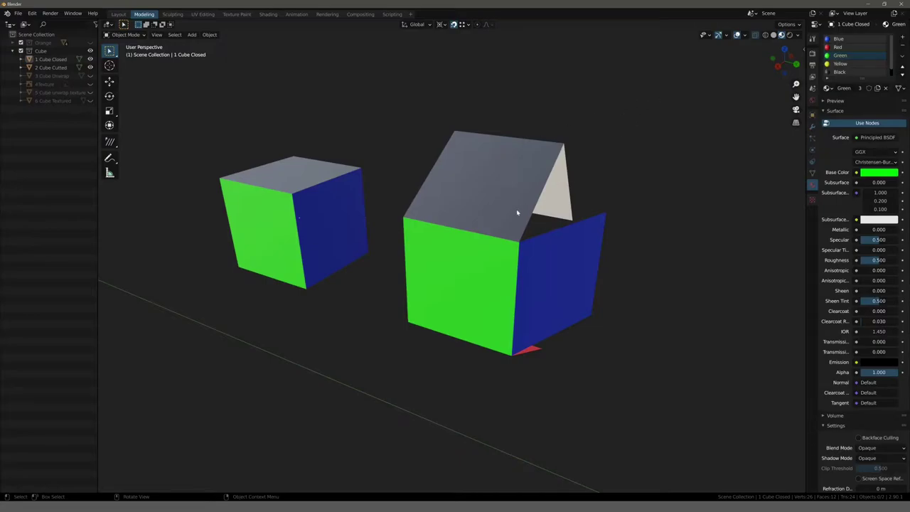
# Step: Orbit around both cubes, including a look at their red bottom faces
pyautogui.moveTo(516, 213)
pyautogui.mouseDown(button='middle')
pyautogui.moveTo(448, 185)
pyautogui.moveTo(436, 189)
pyautogui.mouseUp(button='middle')
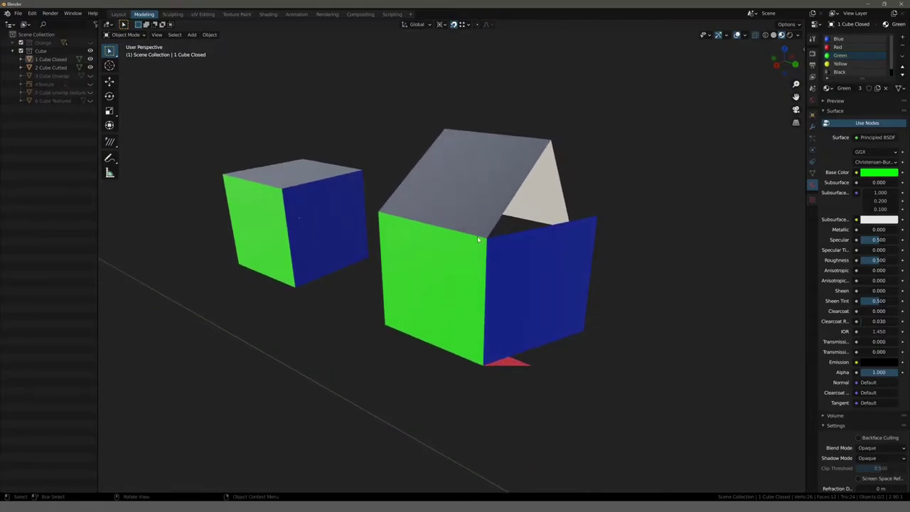
pyautogui.moveTo(519, 191); pyautogui.dragTo(491, 144, button='middle')
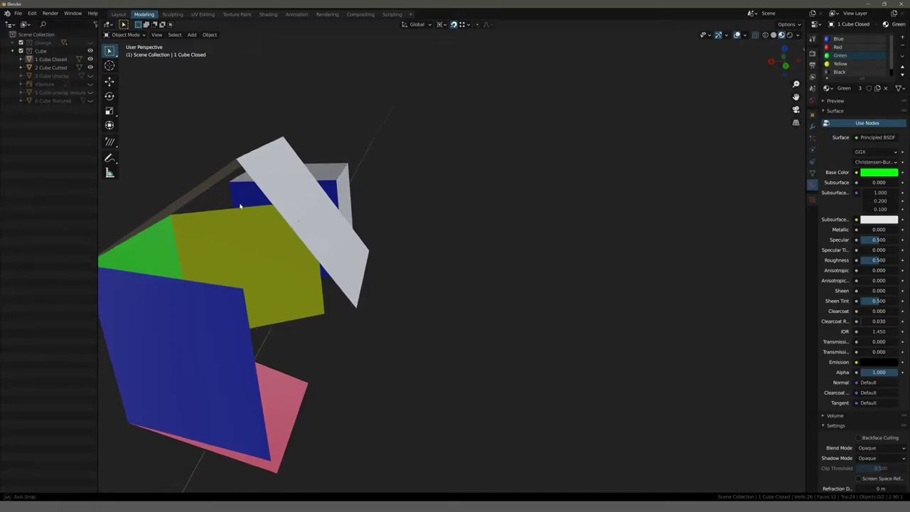
pyautogui.moveTo(270, 213)
pyautogui.mouseDown(button='middle')
pyautogui.moveTo(291, 193)
pyautogui.moveTo(318, 186)
pyautogui.mouseUp(button='middle')
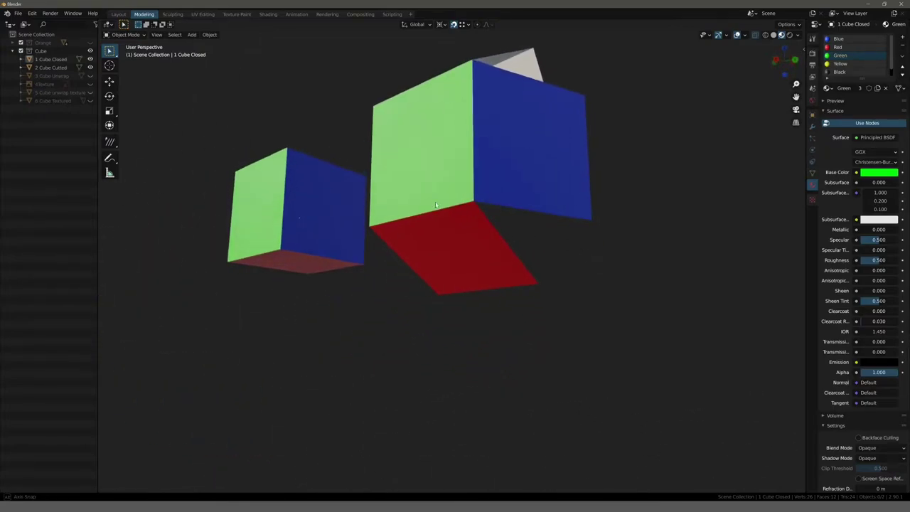
pyautogui.moveTo(503, 213); pyautogui.dragTo(507, 198, button='middle')
pyautogui.moveTo(392, 309); pyautogui.dragTo(374, 264, button='middle')
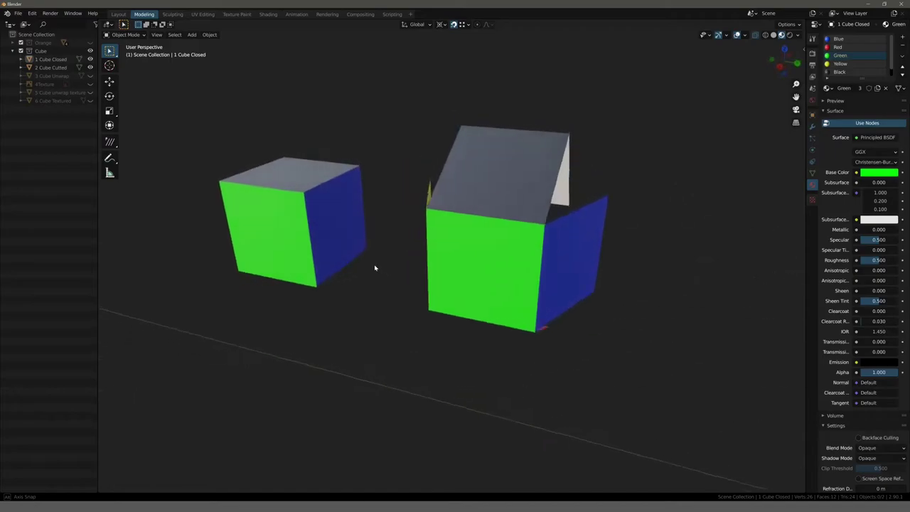
# Step: Put the left '1 Cube Closed' cube into Edit Mode
pyautogui.click(263, 213)
pyautogui.keyDown('shift'); pyautogui.moveTo(263, 213); pyautogui.dragTo(303, 239, button='middle'); pyautogui.keyUp('shift')
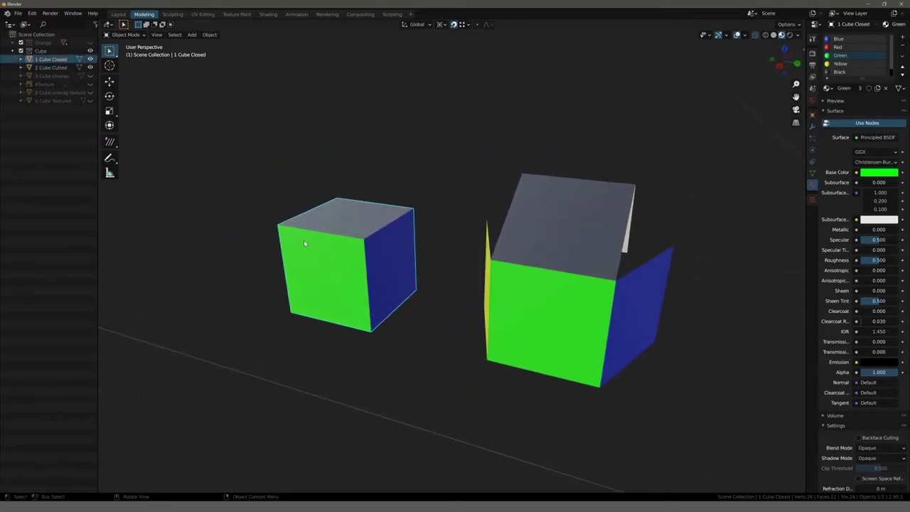
pyautogui.press('Tab')
# Step: Zoom and orbit to inspect the closed cube's mesh and the cut cube's peaked top
pyautogui.scroll(4, 213, 177)
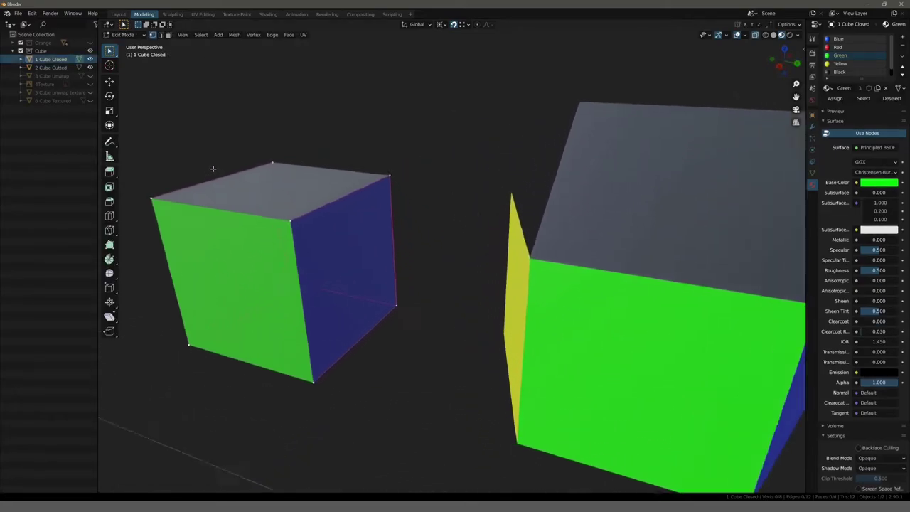
pyautogui.moveTo(211, 173)
pyautogui.mouseDown(button='middle')
pyautogui.moveTo(295, 201)
pyautogui.moveTo(258, 199)
pyautogui.moveTo(265, 197)
pyautogui.mouseUp(button='middle')
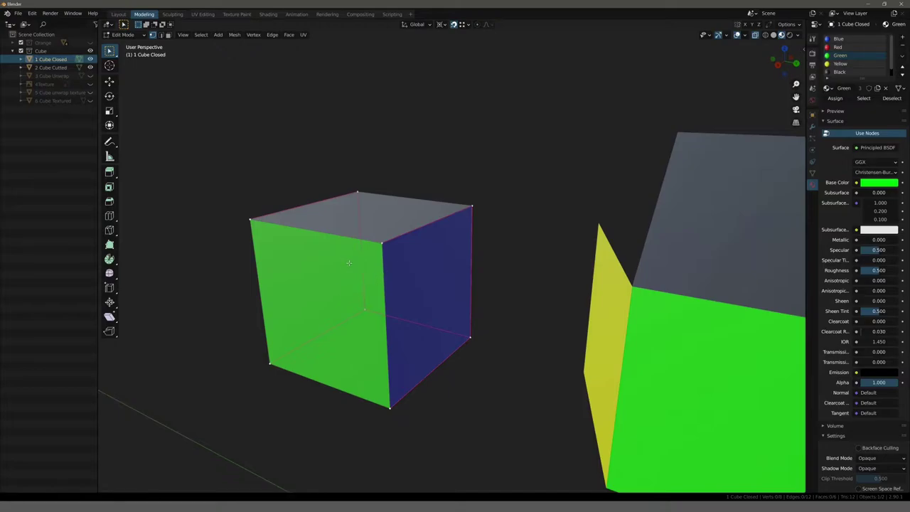
pyautogui.moveTo(386, 271)
pyautogui.mouseDown(button='middle')
pyautogui.moveTo(391, 255)
pyautogui.moveTo(461, 258)
pyautogui.moveTo(436, 279)
pyautogui.moveTo(430, 243)
pyautogui.mouseUp(button='middle')
pyautogui.scroll(-2, 425, 260)
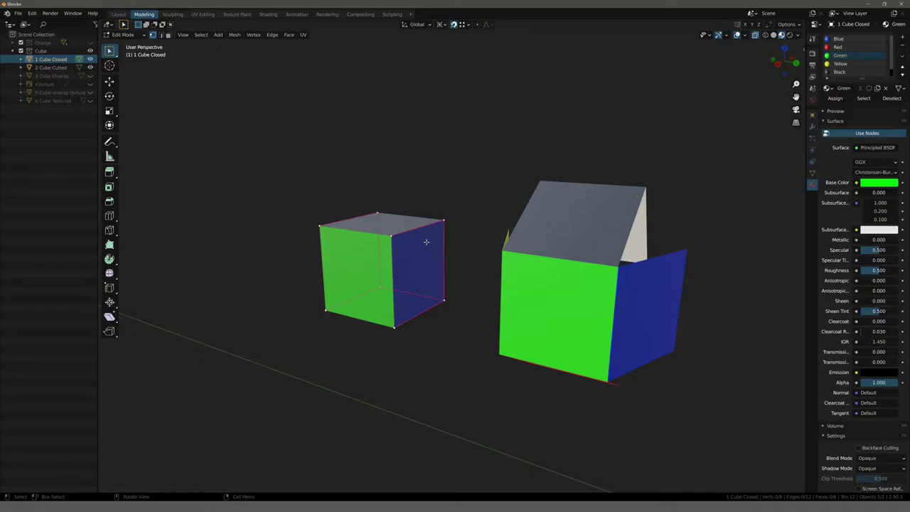
pyautogui.moveTo(411, 233)
pyautogui.mouseDown(button='middle')
pyautogui.moveTo(373, 228)
pyautogui.moveTo(492, 226)
pyautogui.mouseUp(button='middle')
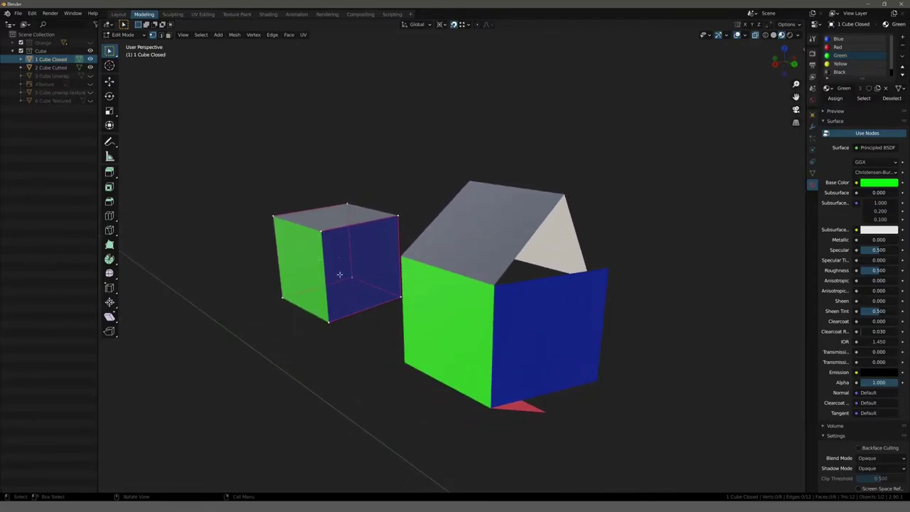
# Step: Return to Object Mode and select the '2 Cube Cutted' cube
pyautogui.press('Tab')
pyautogui.click(505, 241)
pyautogui.moveTo(505, 241); pyautogui.dragTo(448, 228, button='middle')
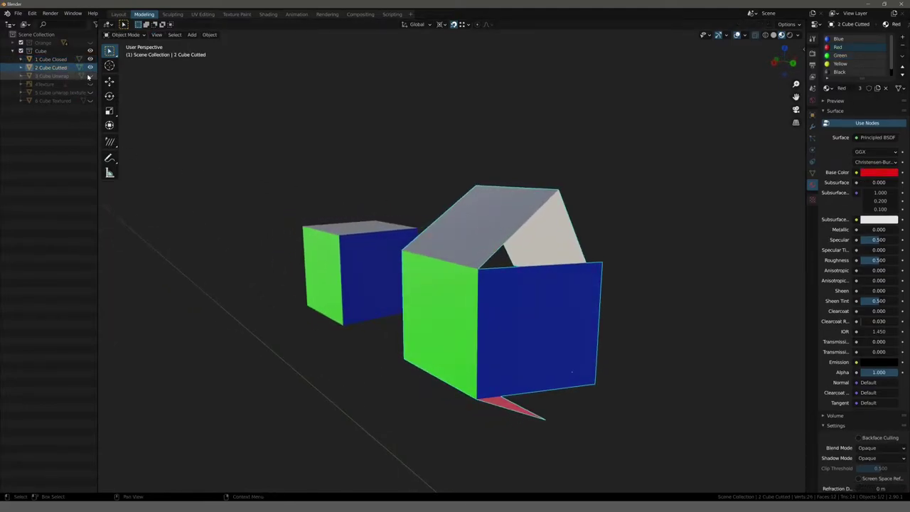
# Step: Make '3 Cube Unwrap' visible and orbit to view its coloured cross-shaped net
pyautogui.click(89, 76)
pyautogui.moveTo(230, 161)
pyautogui.mouseDown(button='middle')
pyautogui.moveTo(412, 197)
pyautogui.moveTo(335, 170)
pyautogui.moveTo(395, 193)
pyautogui.moveTo(422, 185)
pyautogui.moveTo(368, 191)
pyautogui.moveTo(378, 196)
pyautogui.mouseUp(button='middle')
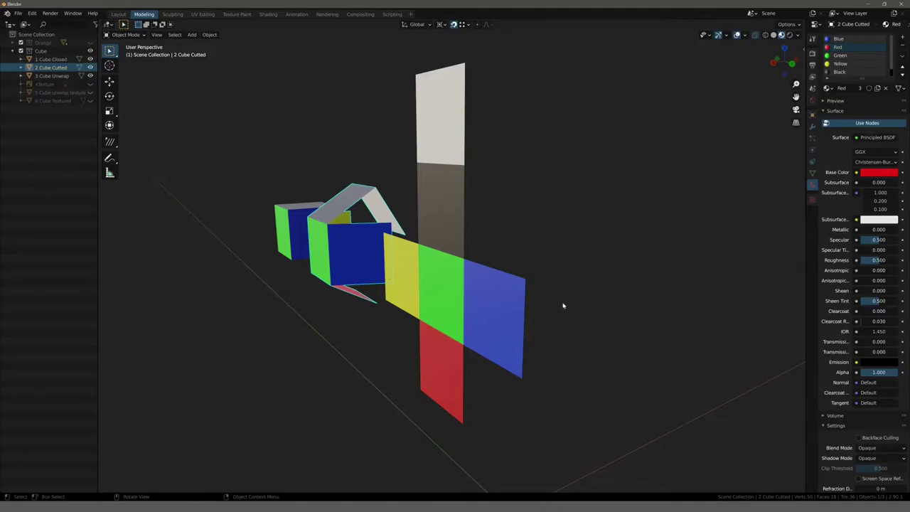
pyautogui.moveTo(365, 248); pyautogui.dragTo(342, 209, button='middle')
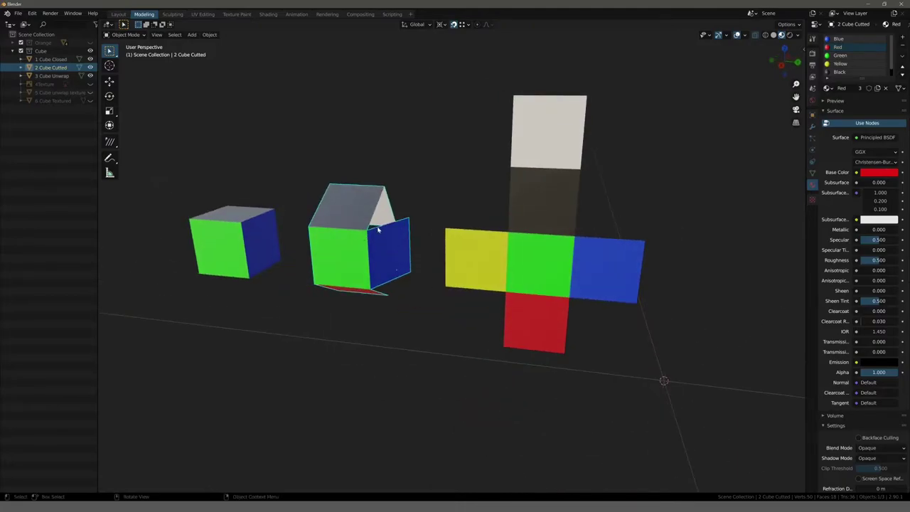
pyautogui.moveTo(477, 217)
pyautogui.mouseDown(button='middle')
pyautogui.moveTo(416, 197)
pyautogui.moveTo(382, 203)
pyautogui.mouseUp(button='middle')
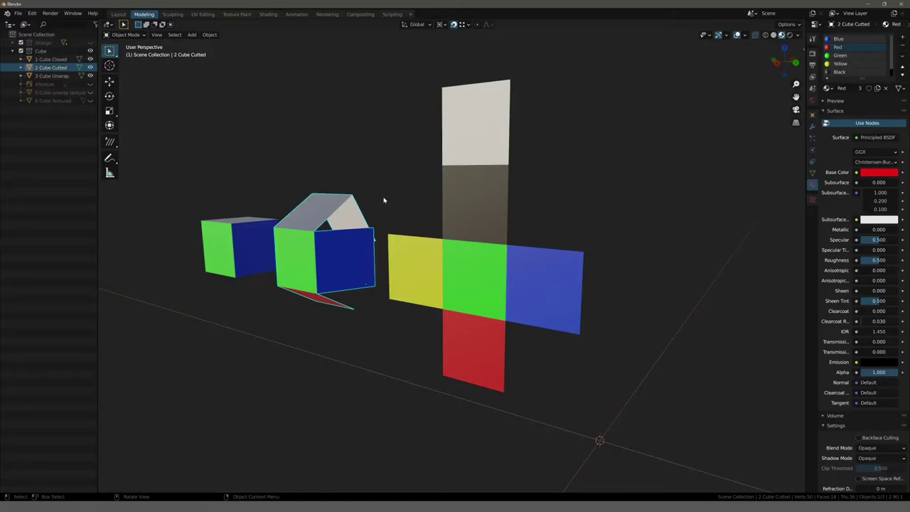
# Step: Make the rusty '4Texture' plane visible and select it
pyautogui.click(90, 83)
pyautogui.moveTo(433, 199)
pyautogui.mouseDown(button='middle')
pyautogui.moveTo(254, 182)
pyautogui.moveTo(270, 164)
pyautogui.moveTo(274, 197)
pyautogui.moveTo(246, 197)
pyautogui.moveTo(423, 212)
pyautogui.mouseUp(button='middle')
pyautogui.scroll(-5, 270, 164)
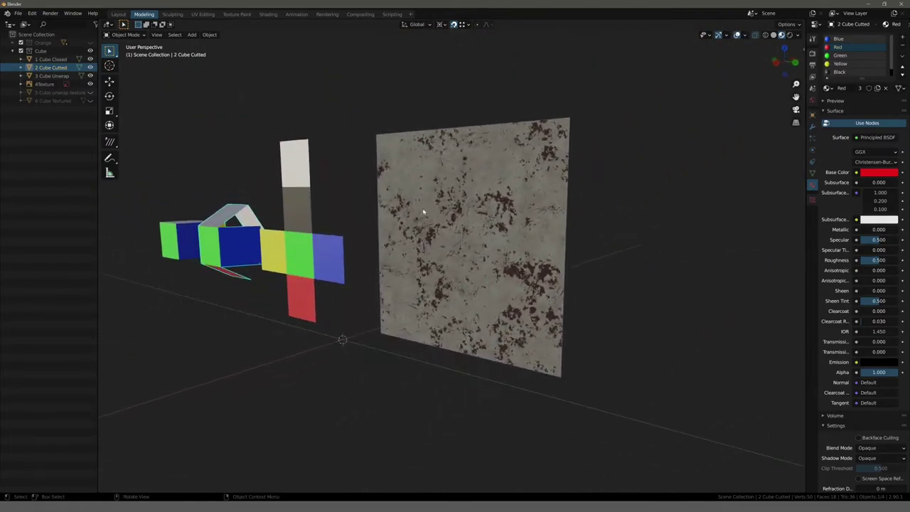
pyautogui.click(423, 212)
pyautogui.moveTo(362, 189)
pyautogui.mouseDown(button='middle')
pyautogui.moveTo(386, 203)
pyautogui.moveTo(463, 178)
pyautogui.moveTo(345, 183)
pyautogui.moveTo(355, 193)
pyautogui.mouseUp(button='middle')
pyautogui.scroll(-4, 463, 178)
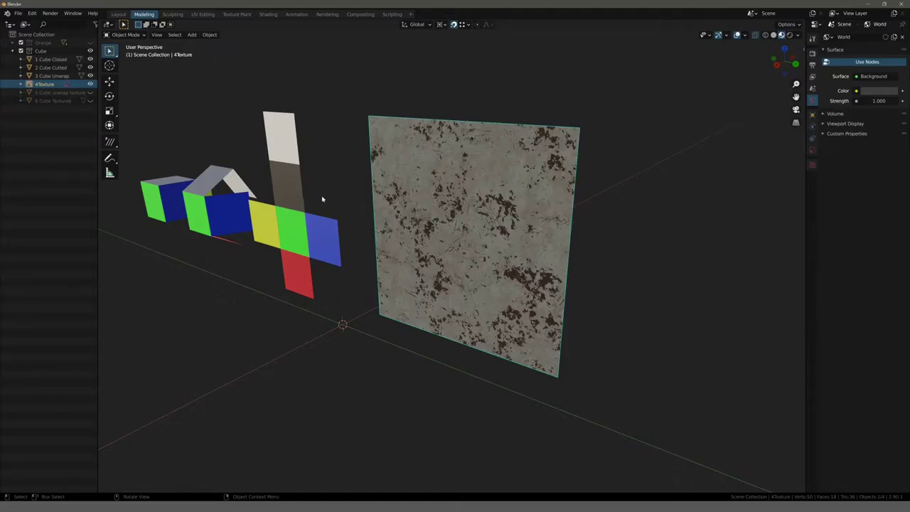
pyautogui.moveTo(321, 187)
pyautogui.mouseDown(button='middle')
pyautogui.moveTo(411, 169)
pyautogui.moveTo(278, 182)
pyautogui.moveTo(358, 174)
pyautogui.mouseUp(button='middle')
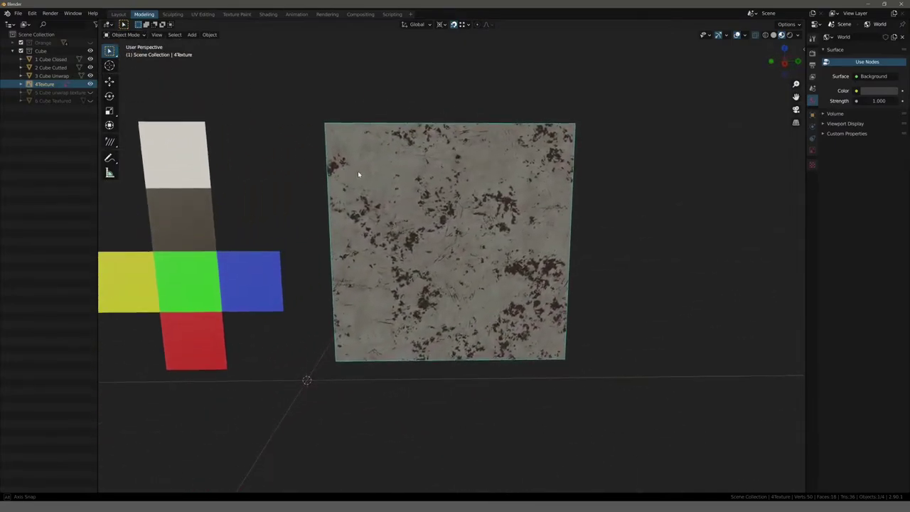
# Step: Show the '5 Cube unwrap texture' cross and select it
pyautogui.click(89, 93)
pyautogui.moveTo(311, 166)
pyautogui.mouseDown(button='middle')
pyautogui.moveTo(240, 187)
pyautogui.moveTo(368, 158)
pyautogui.mouseUp(button='middle')
pyautogui.click(432, 178)
pyautogui.press('KP_1')
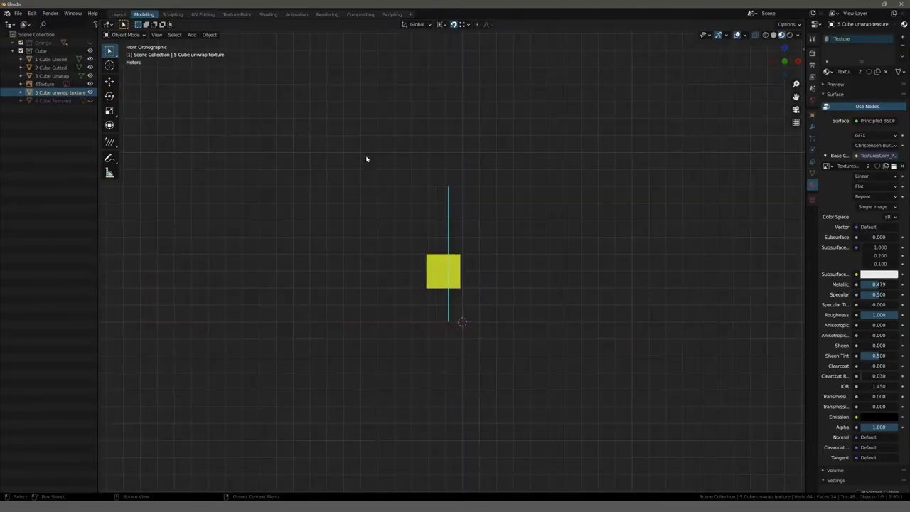
pyautogui.press('KP_3')
pyautogui.scroll(6, 366, 178)
pyautogui.scroll(1, 332, 169)
pyautogui.scroll(-3, 332, 168)
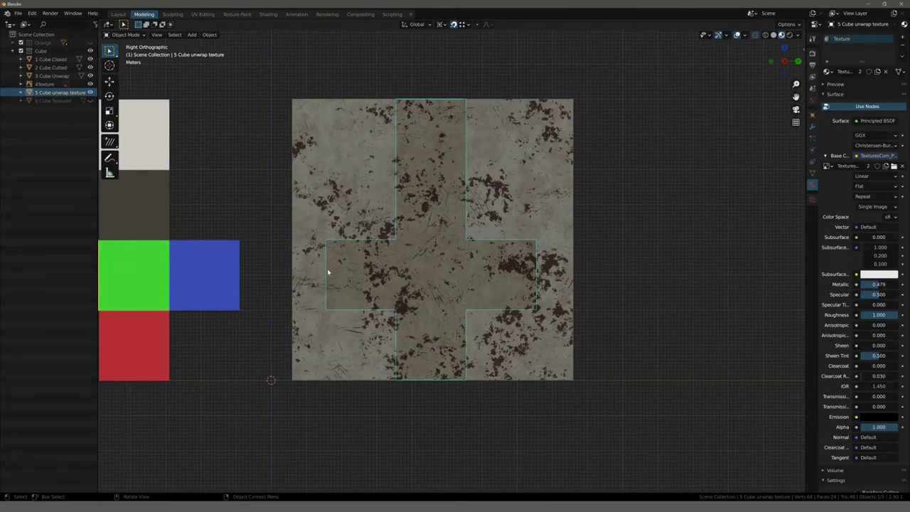
pyautogui.scroll(2, 319, 246)
pyautogui.scroll(3, 335, 223)
pyautogui.scroll(2, 396, 230)
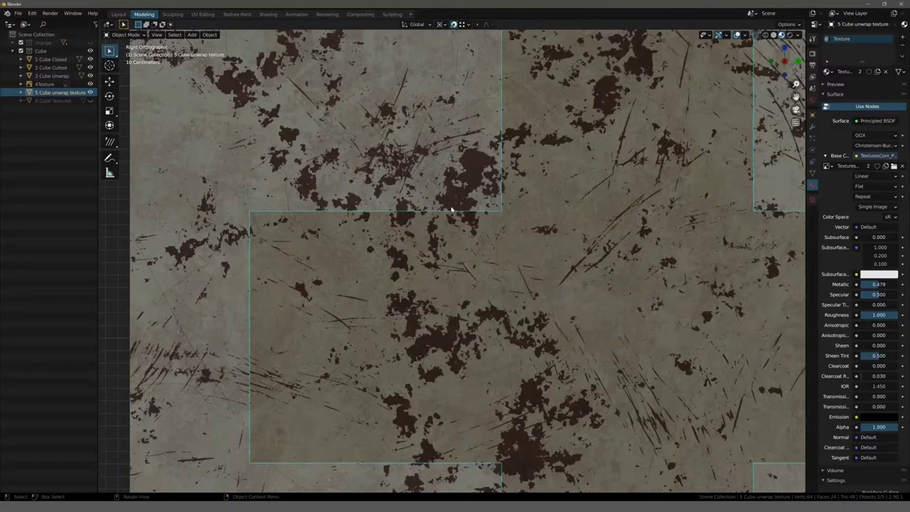
pyautogui.scroll(-6, 476, 224)
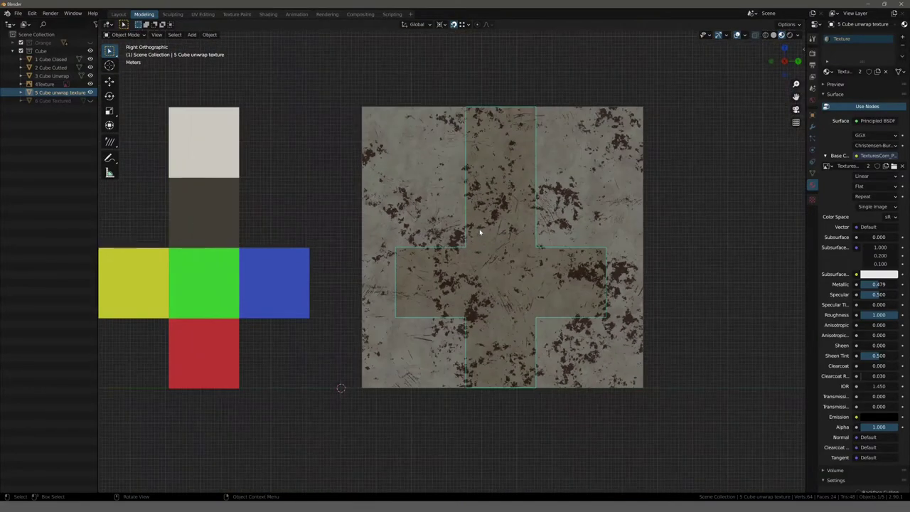
pyautogui.moveTo(479, 234)
pyautogui.keyDown('shift'); pyautogui.mouseDown(button='middle')
pyautogui.moveTo(438, 234)
pyautogui.moveTo(439, 207)
pyautogui.moveTo(434, 219)
pyautogui.moveTo(412, 207)
pyautogui.moveTo(510, 197)
pyautogui.moveTo(451, 204)
pyautogui.mouseUp(button='middle'); pyautogui.keyUp('shift')
pyautogui.scroll(5, 466, 211)
pyautogui.scroll(-5, 466, 212)
pyautogui.scroll(-2, 437, 223)
pyautogui.scroll(2, 436, 216)
pyautogui.scroll(3, 441, 206)
pyautogui.scroll(1, 427, 206)
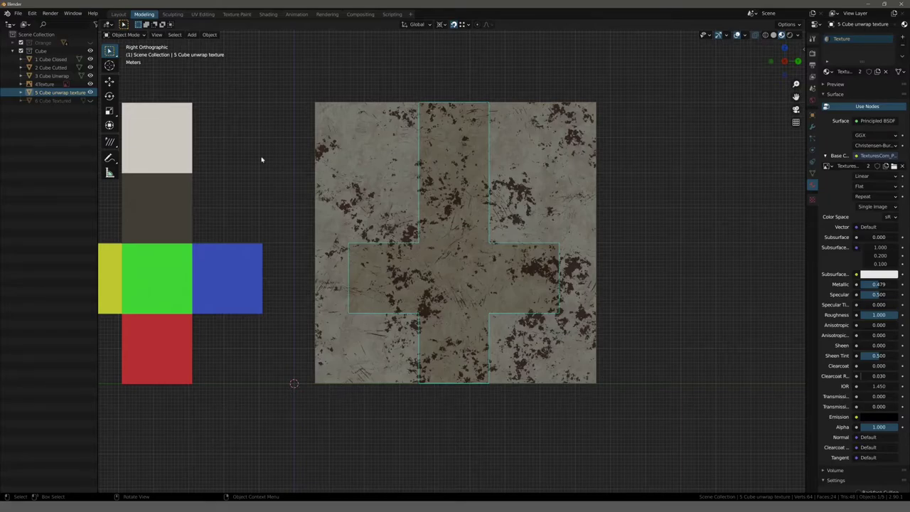
# Step: In the UV Editing workspace, select all linked faces of the cross, then return to Object Mode
pyautogui.click(203, 15)
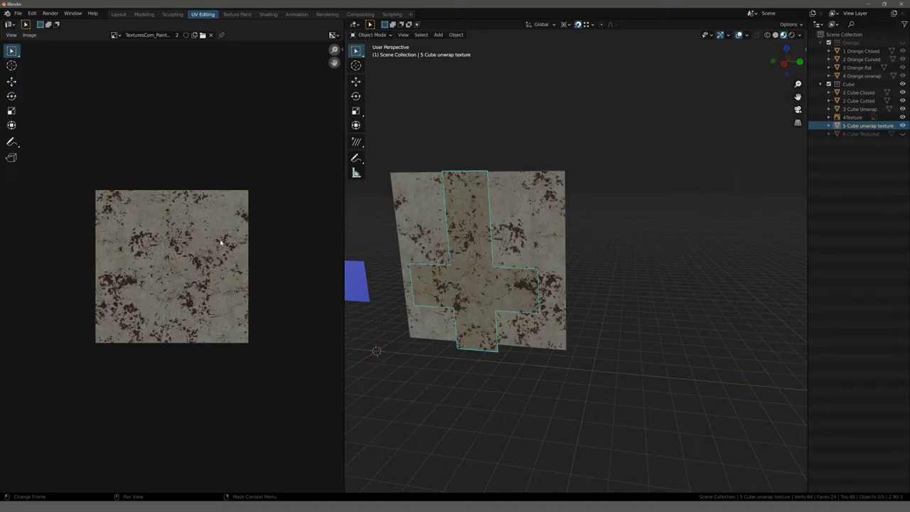
pyautogui.press('Tab')
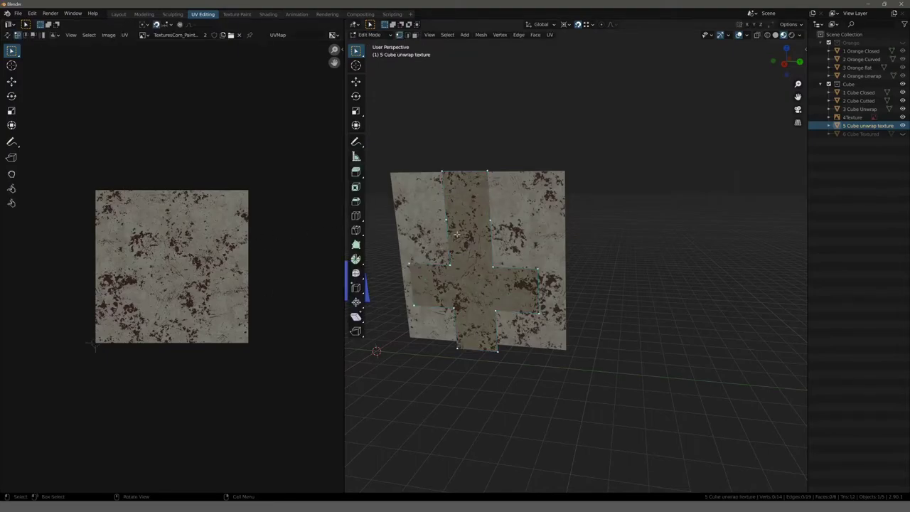
pyautogui.press('l')
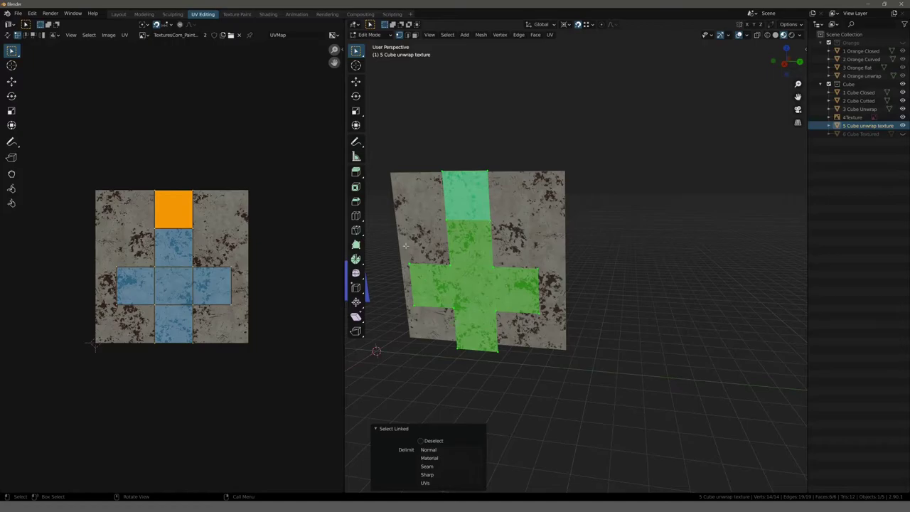
pyautogui.moveTo(390, 242)
pyautogui.mouseDown(button='middle')
pyautogui.moveTo(414, 232)
pyautogui.moveTo(468, 234)
pyautogui.mouseUp(button='middle')
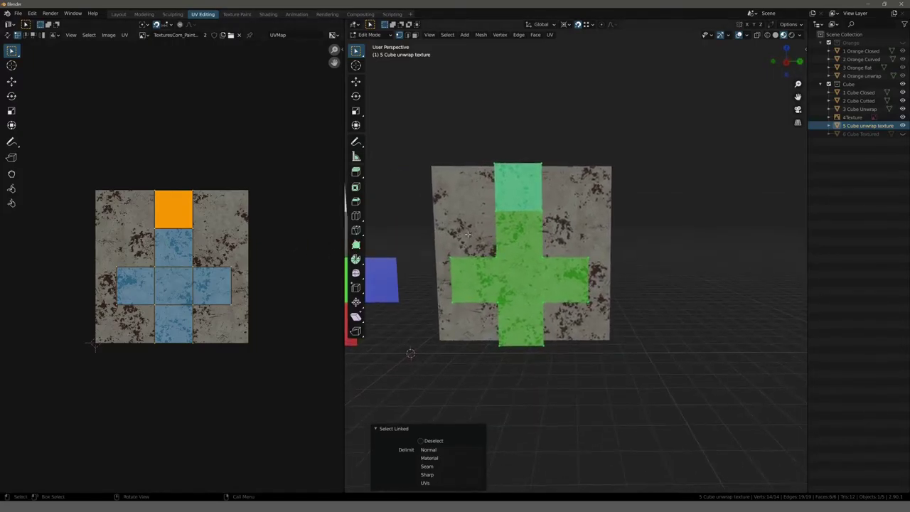
pyautogui.scroll(4, 173, 264)
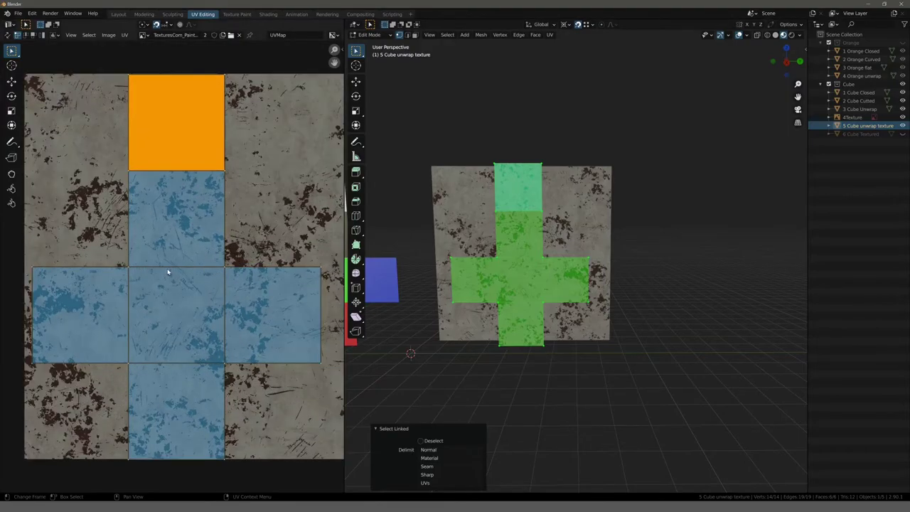
pyautogui.scroll(2, 195, 264)
pyautogui.scroll(2, 480, 245)
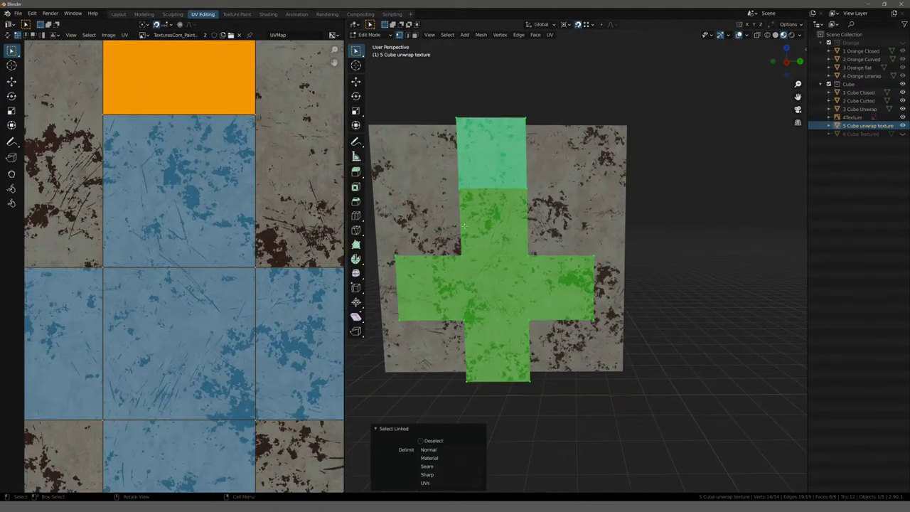
pyautogui.press('Tab')
# Step: Hide the '4Texture' plane and switch to an orthographic right view
pyautogui.click(435, 172)
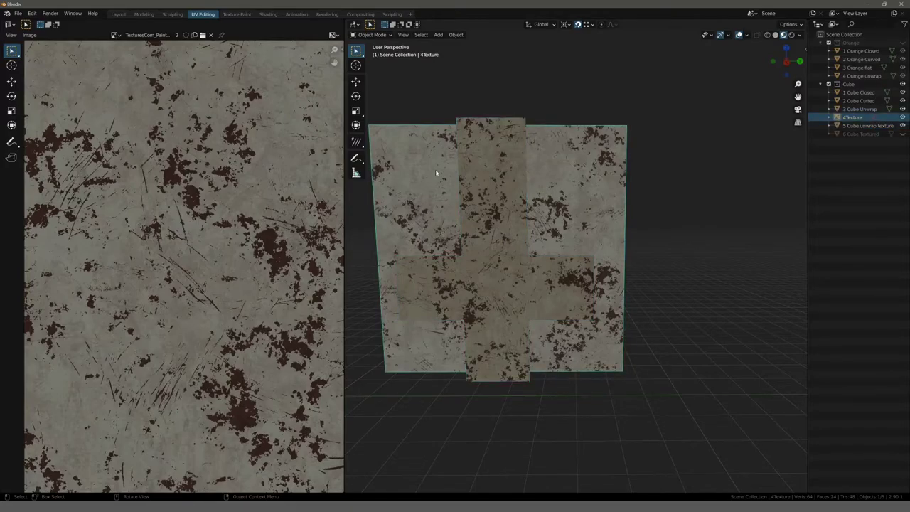
pyautogui.press('h')
pyautogui.press('KP_5')
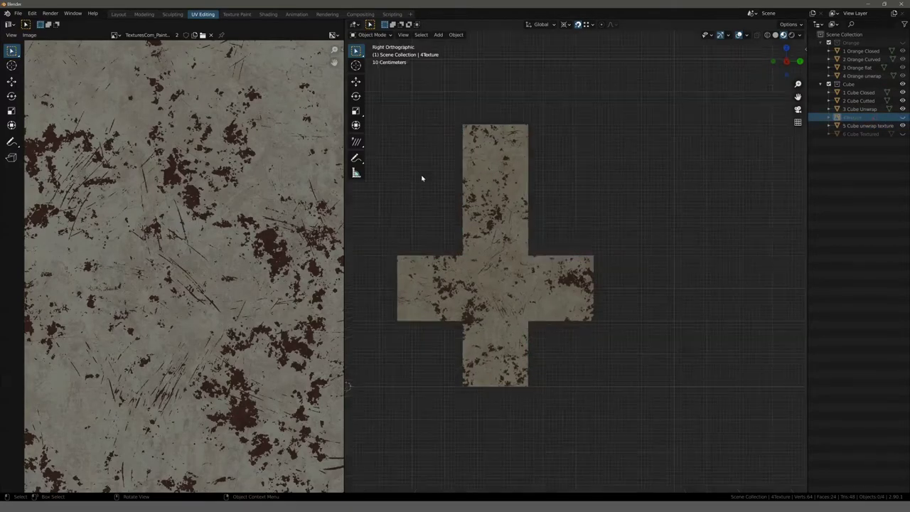
pyautogui.scroll(2, 421, 179)
pyautogui.press('KP_3')
pyautogui.scroll(2, 436, 203)
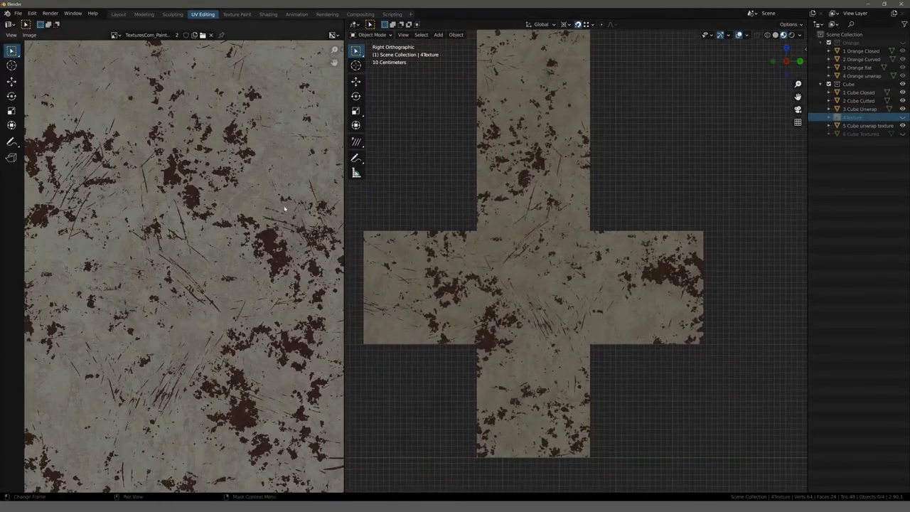
pyautogui.scroll(-2, 285, 203)
# Step: Inspect the textured cross in Edit Mode, then return to Object Mode
pyautogui.click(511, 258)
pyautogui.press('Tab')
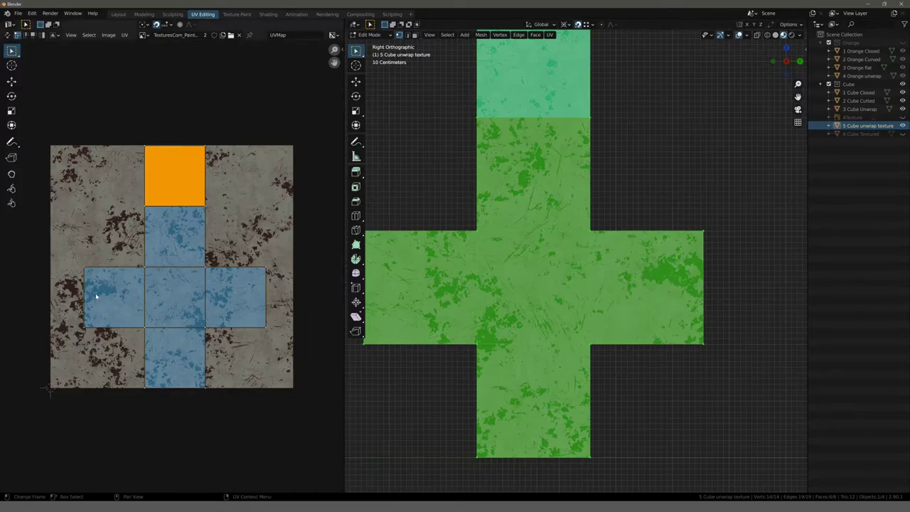
pyautogui.scroll(-1, 165, 269)
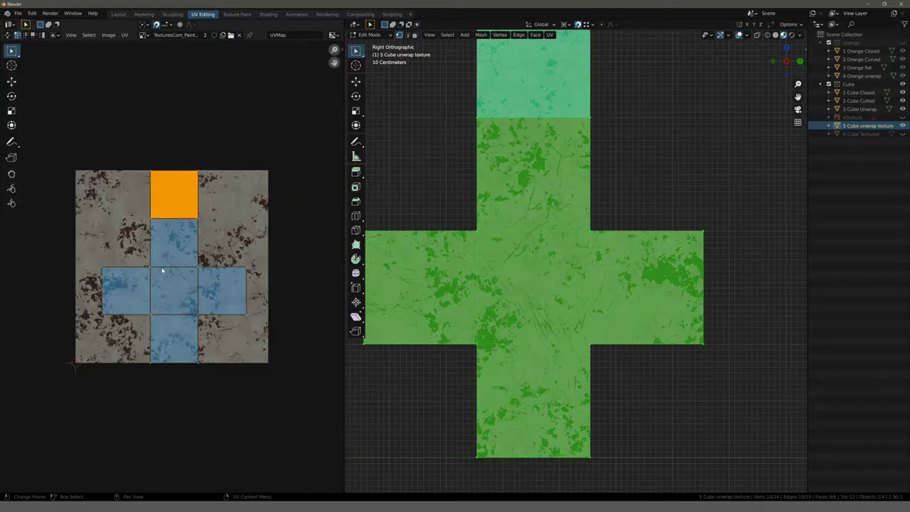
pyautogui.scroll(-1, 165, 269)
pyautogui.scroll(1, 165, 269)
pyautogui.scroll(-1, 480, 222)
pyautogui.scroll(-1, 476, 213)
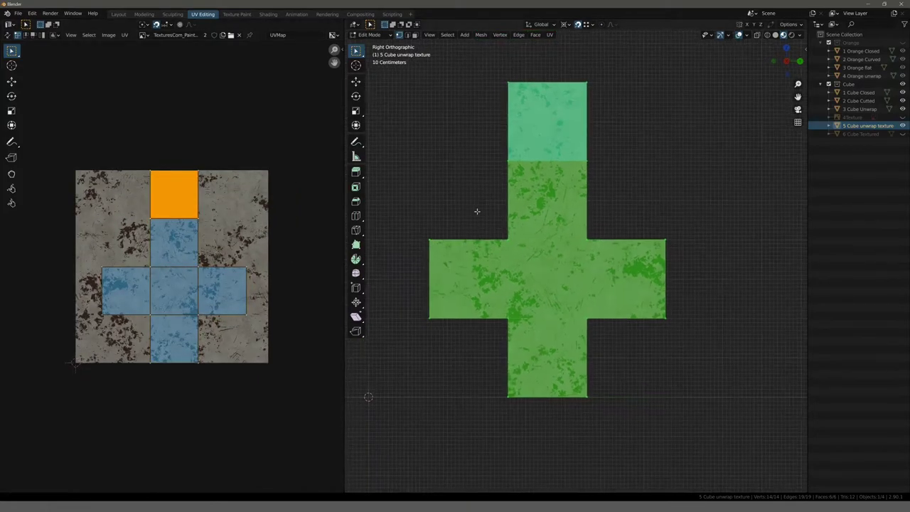
pyautogui.keyDown('ctrl'); pyautogui.scroll(2, 532, 261); pyautogui.keyUp('ctrl')
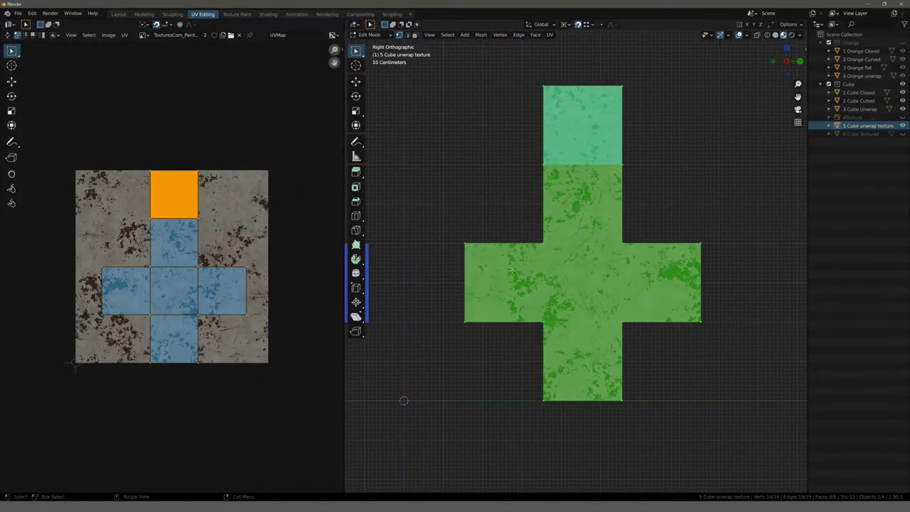
pyautogui.scroll(-3, 563, 250)
pyautogui.moveTo(502, 223); pyautogui.dragTo(510, 229, button='middle')
pyautogui.press('Tab')
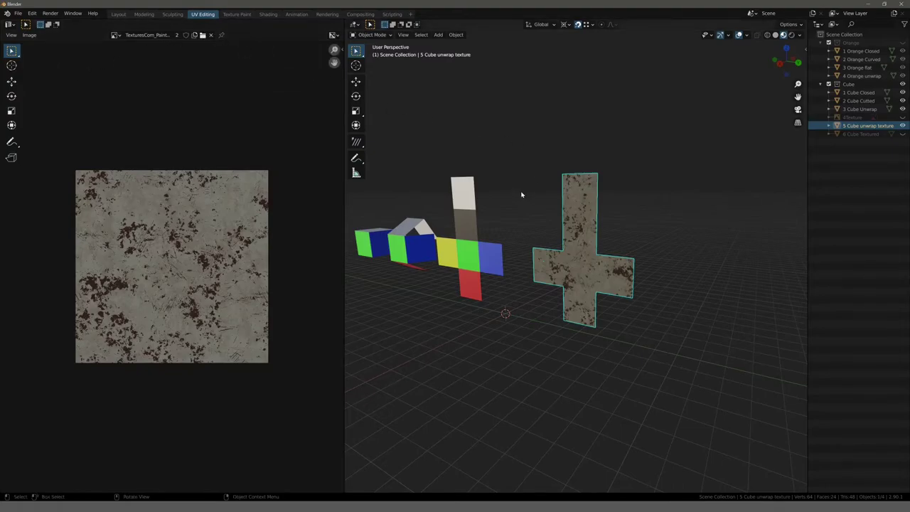
pyautogui.moveTo(521, 194); pyautogui.dragTo(531, 192, button='middle')
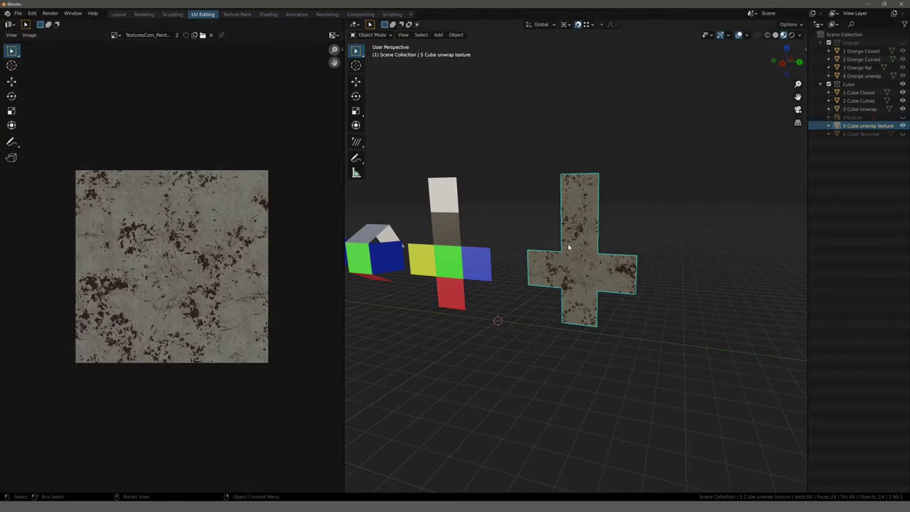
pyautogui.scroll(3, 569, 247)
# Step: Box-select all the cross's UVs and move them twice slightly across the rust image
pyautogui.press('Tab')
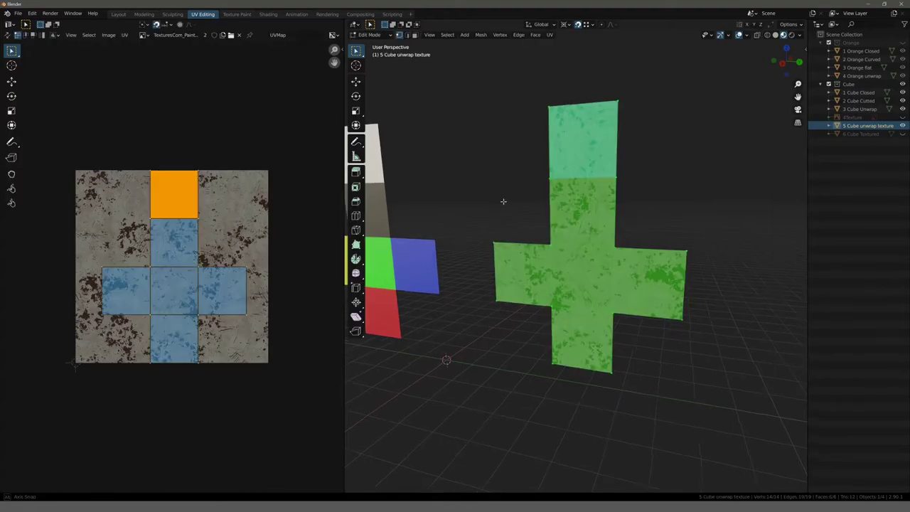
pyautogui.moveTo(504, 201); pyautogui.dragTo(493, 201, button='middle')
pyautogui.moveTo(75, 138); pyautogui.dragTo(283, 384)
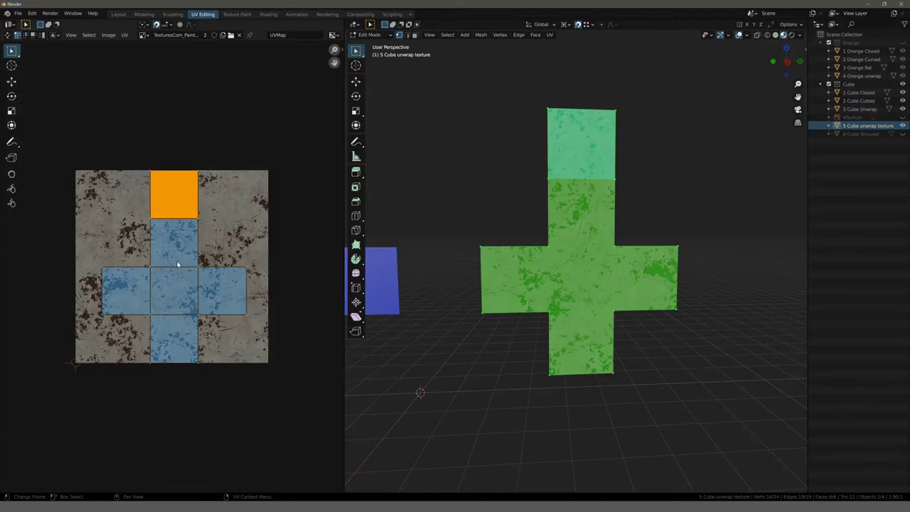
pyautogui.press('g')
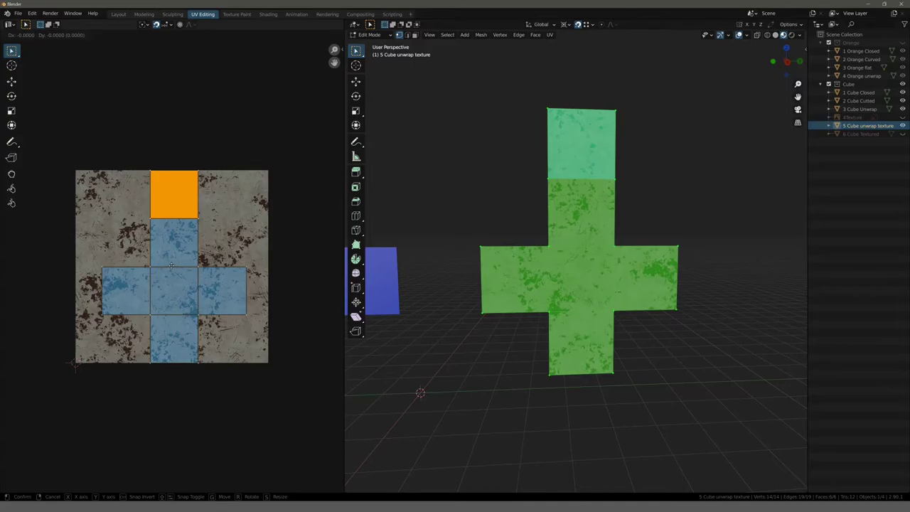
pyautogui.click(171, 268)
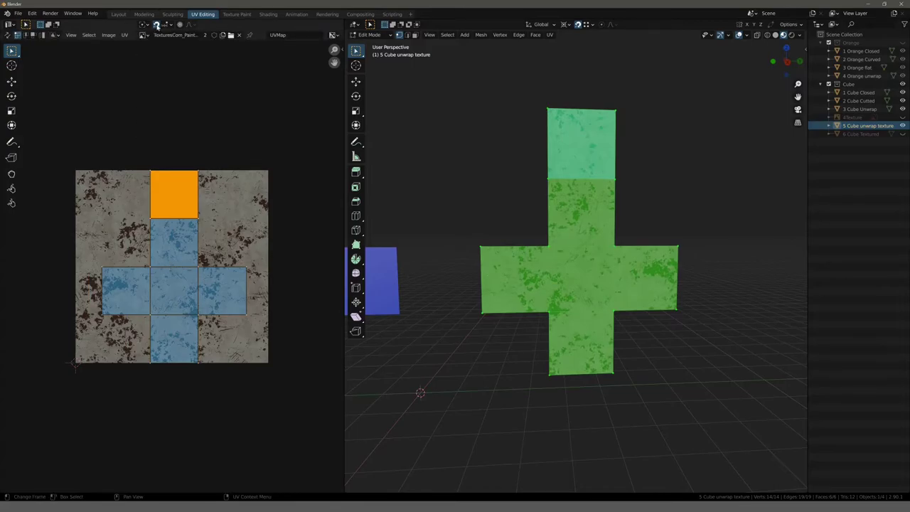
pyautogui.press('g')
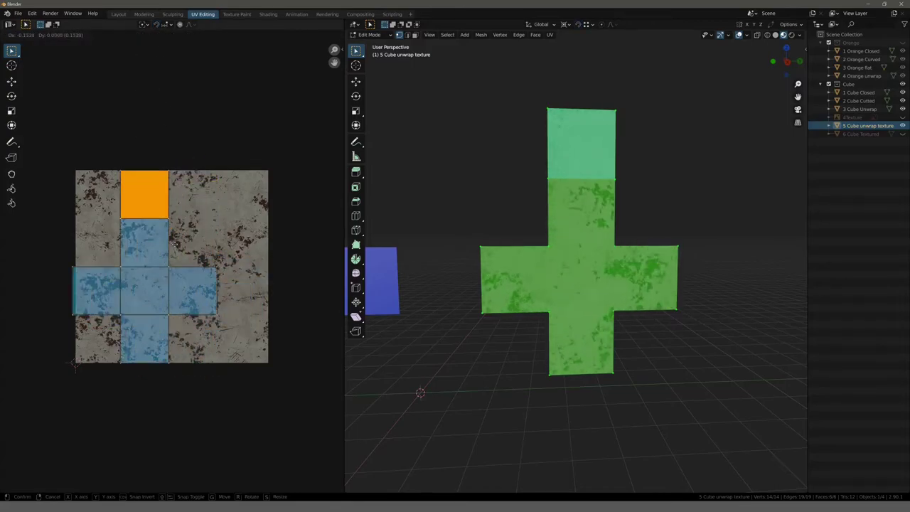
pyautogui.click(206, 254)
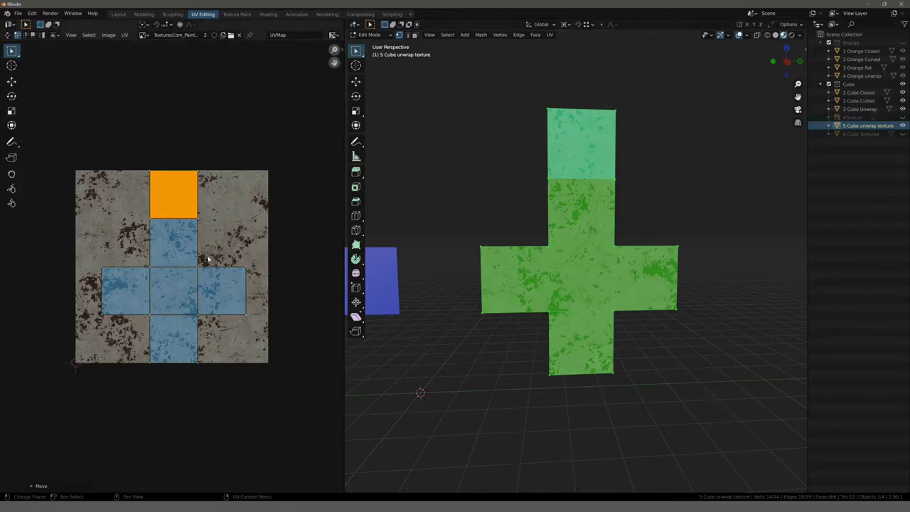
pyautogui.scroll(2, 238, 238)
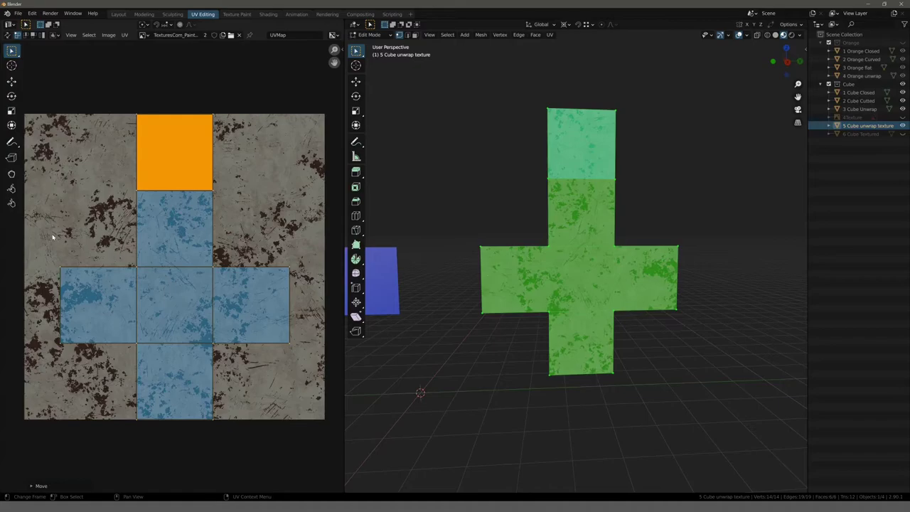
# Step: Move the UV islands up and to the right in the UV Editor
pyautogui.scroll(-1, 126, 240)
pyautogui.scroll(-1, 127, 239)
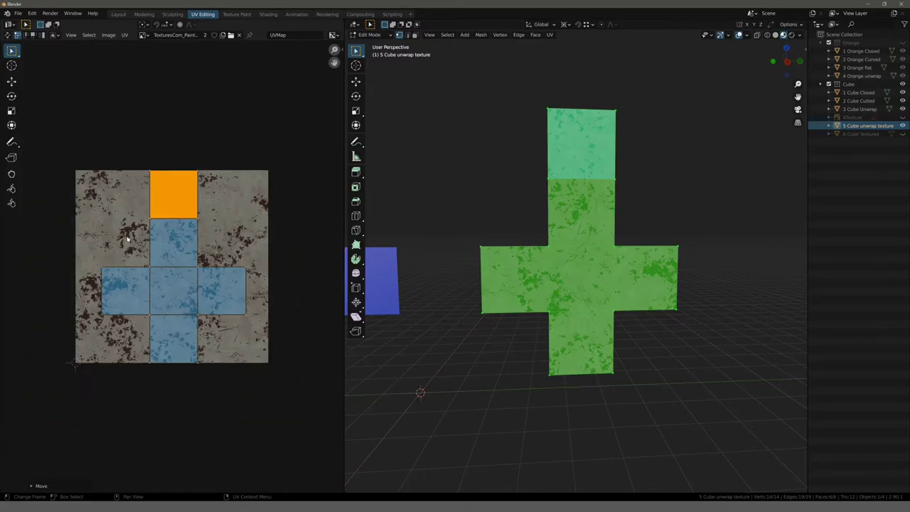
pyautogui.scroll(1, 195, 289)
pyautogui.scroll(1, 251, 300)
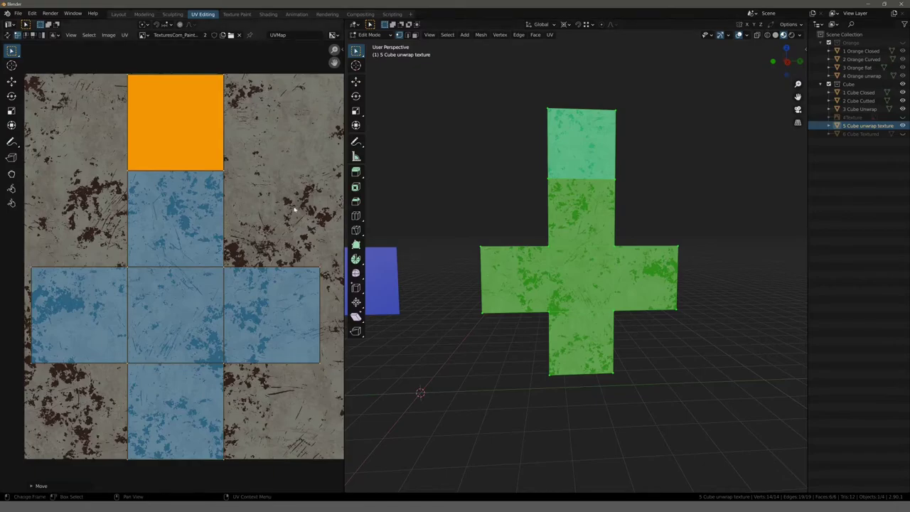
pyautogui.press('g')
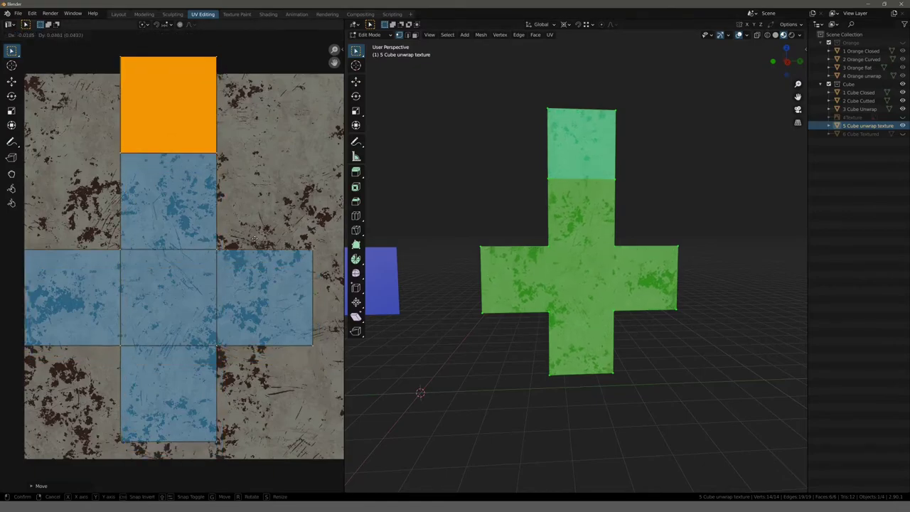
pyautogui.click(291, 161)
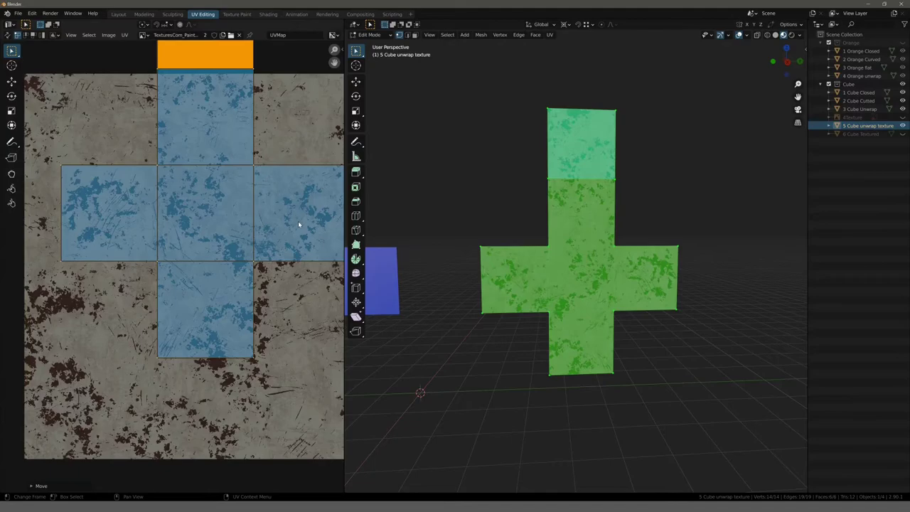
pyautogui.moveTo(298, 221); pyautogui.dragTo(254, 262, button='middle')
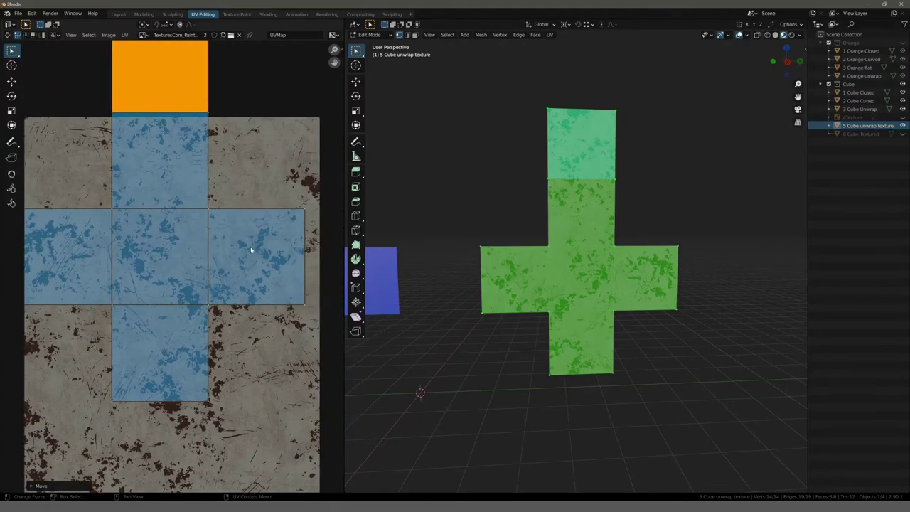
# Step: Select the whole cross UV island, place it on the rust image, and return to Object Mode
pyautogui.hotkey('alt', 'a')
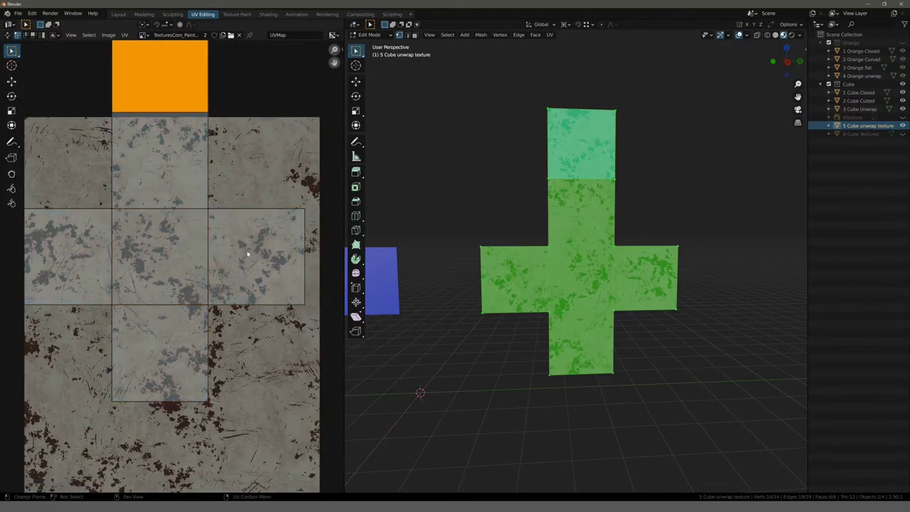
pyautogui.scroll(-2, 222, 348)
pyautogui.moveTo(227, 314); pyautogui.dragTo(234, 283, button='middle')
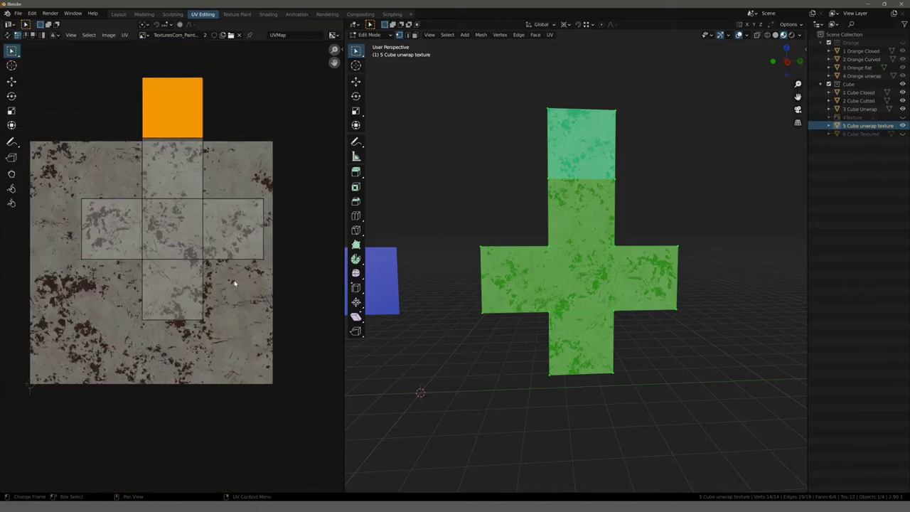
pyautogui.press('l')
pyautogui.press('g')
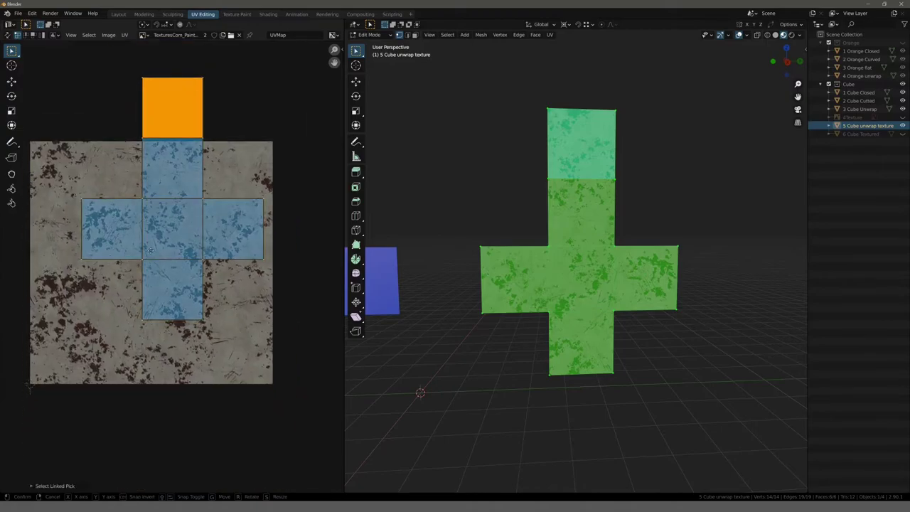
pyautogui.click(136, 315)
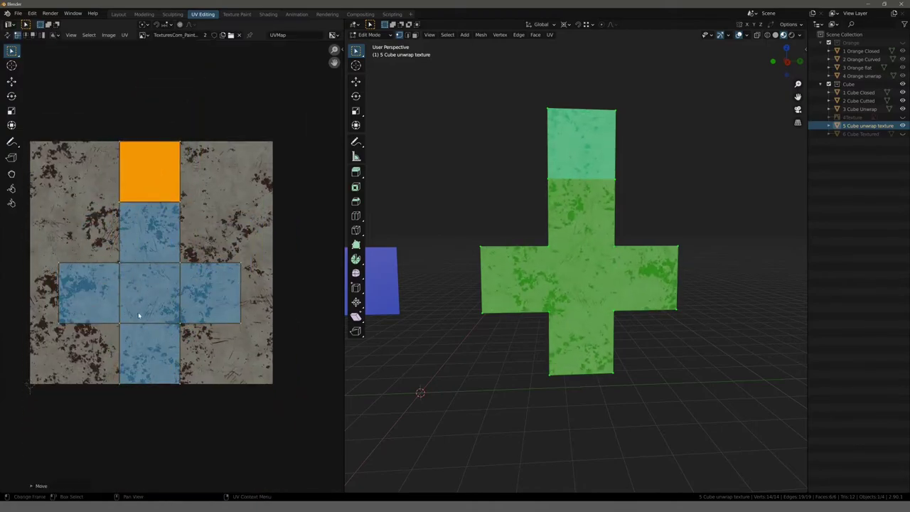
pyautogui.scroll(-3, 529, 275)
pyautogui.moveTo(530, 274); pyautogui.dragTo(513, 231, button='middle')
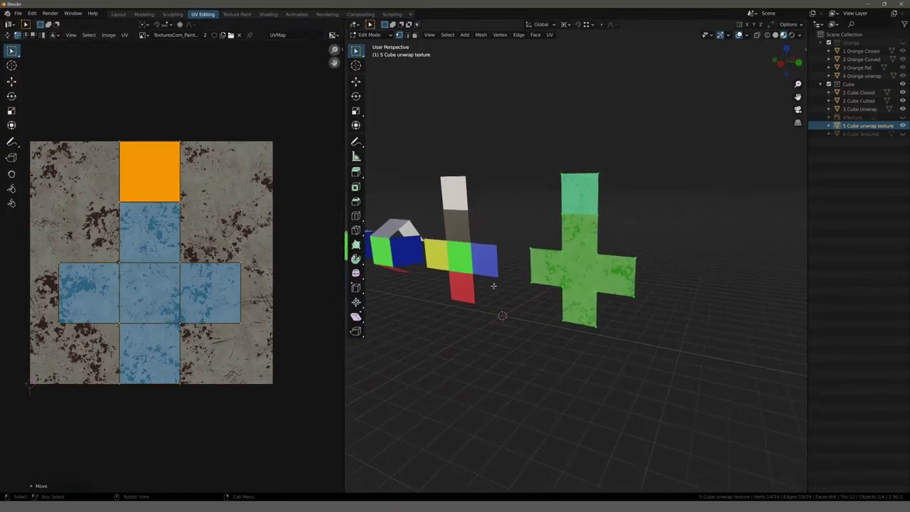
pyautogui.press('Tab')
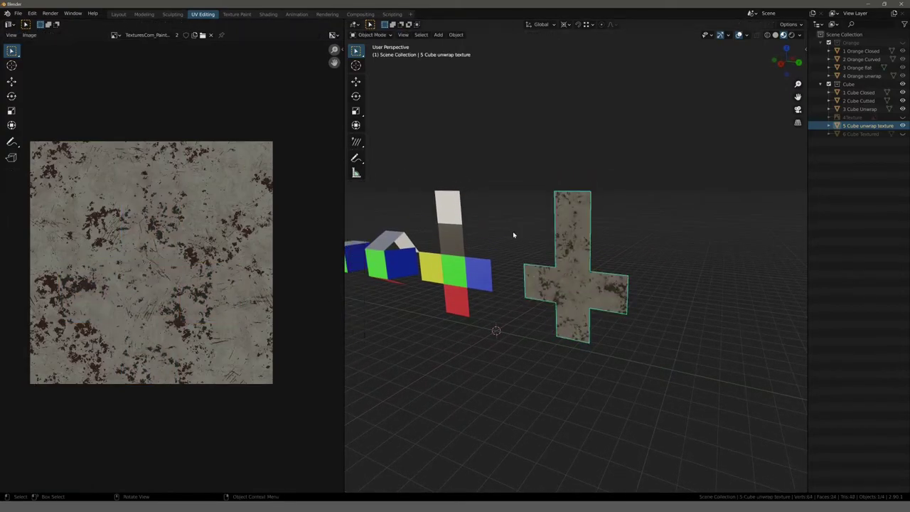
# Step: In the Modeling workspace, hide the textured cross and show '6 Cube Textured'
pyautogui.click(527, 188)
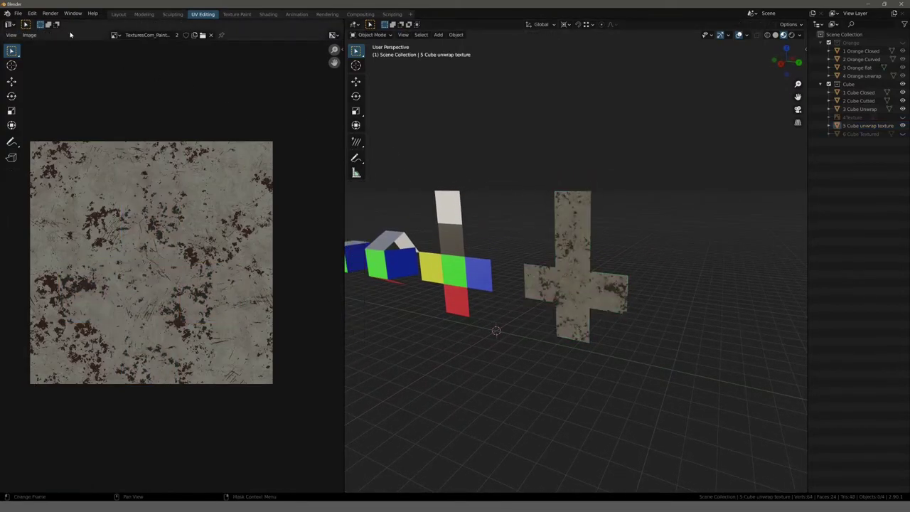
pyautogui.click(143, 14)
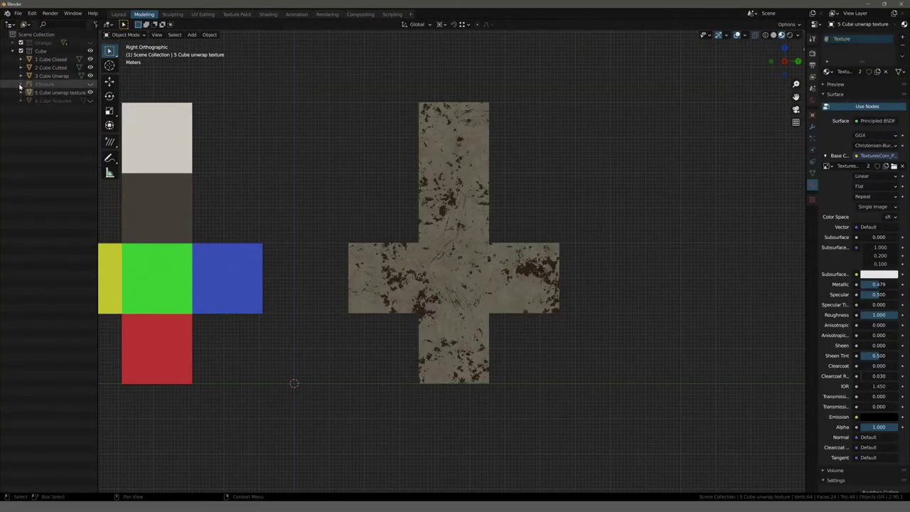
pyautogui.click(91, 93)
pyautogui.click(90, 100)
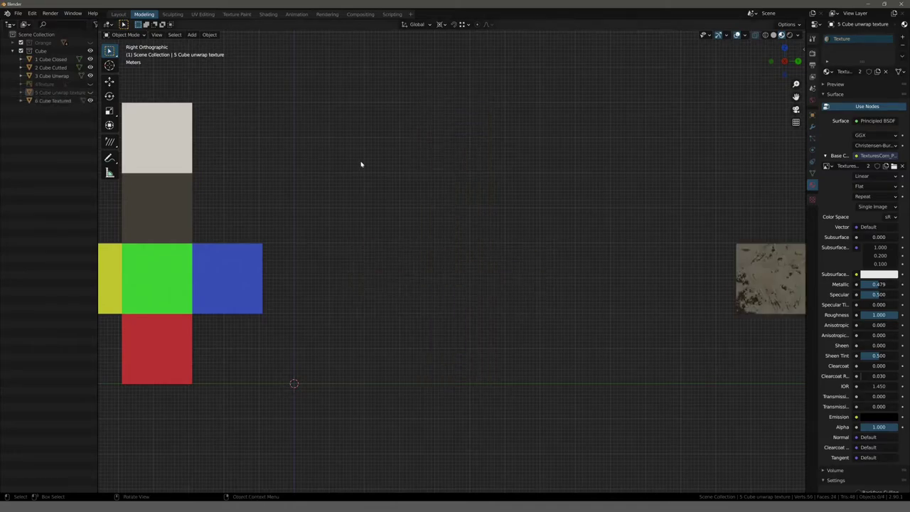
# Step: Select and frame the textured cube, then orbit to inspect it from above
pyautogui.moveTo(362, 164); pyautogui.dragTo(516, 220, button='middle')
pyautogui.click(681, 287)
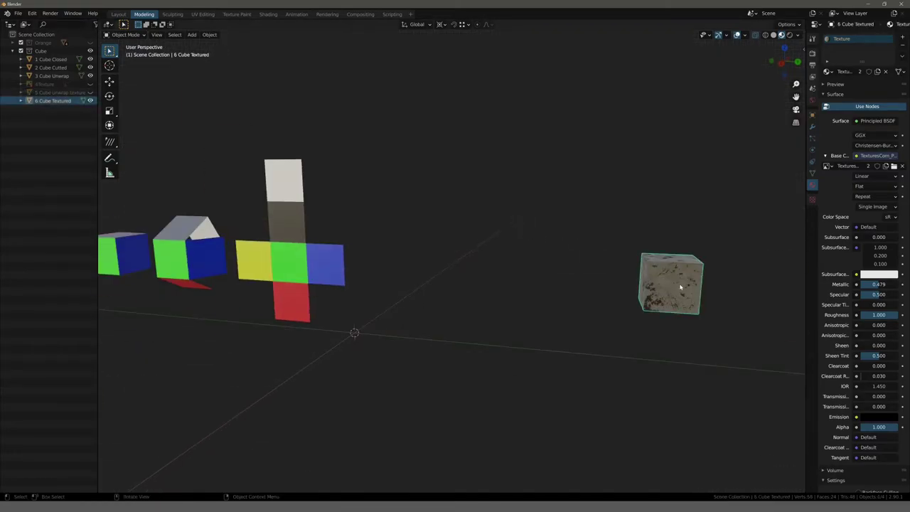
pyautogui.press('KP_Decimal')
pyautogui.scroll(-3, 524, 258)
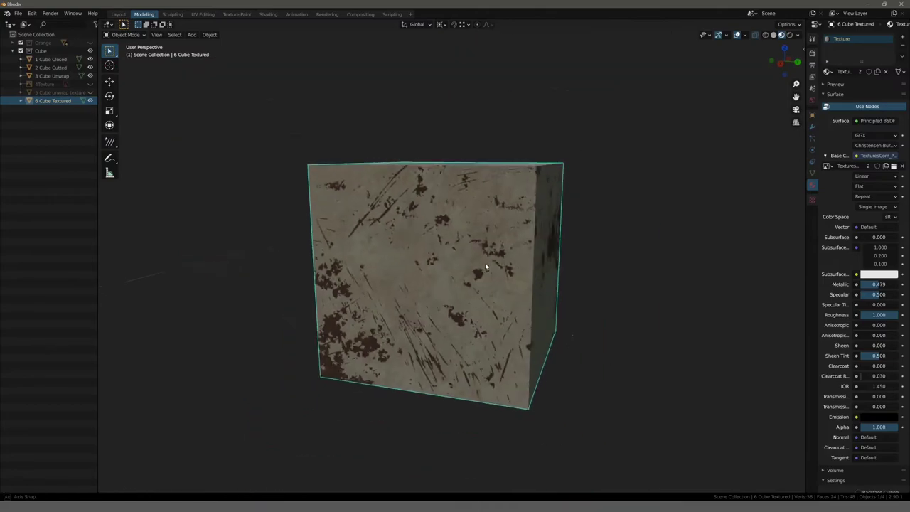
pyautogui.moveTo(488, 263)
pyautogui.mouseDown(button='middle')
pyautogui.moveTo(456, 281)
pyautogui.moveTo(467, 320)
pyautogui.mouseUp(button='middle')
pyautogui.scroll(-4, 392, 364)
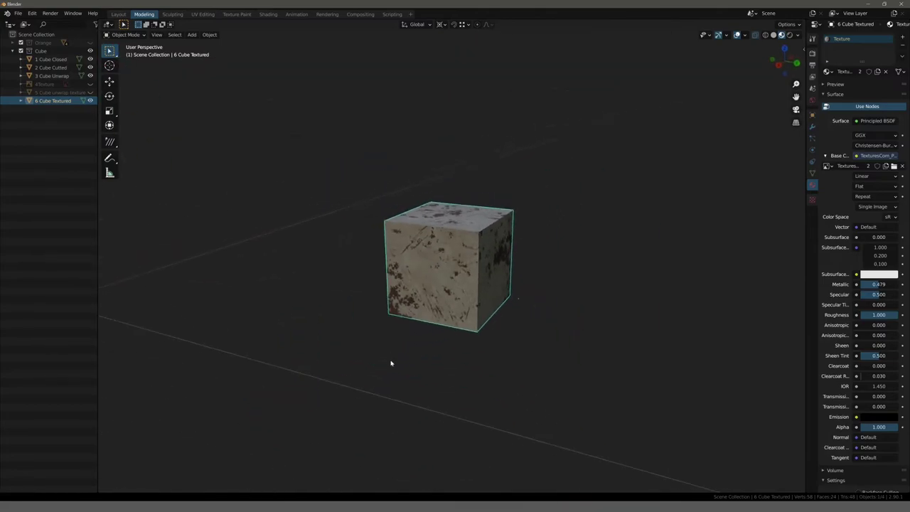
pyautogui.moveTo(391, 363)
pyautogui.mouseDown(button='middle')
pyautogui.moveTo(354, 288)
pyautogui.moveTo(325, 252)
pyautogui.moveTo(366, 295)
pyautogui.moveTo(353, 264)
pyautogui.moveTo(339, 268)
pyautogui.mouseUp(button='middle')
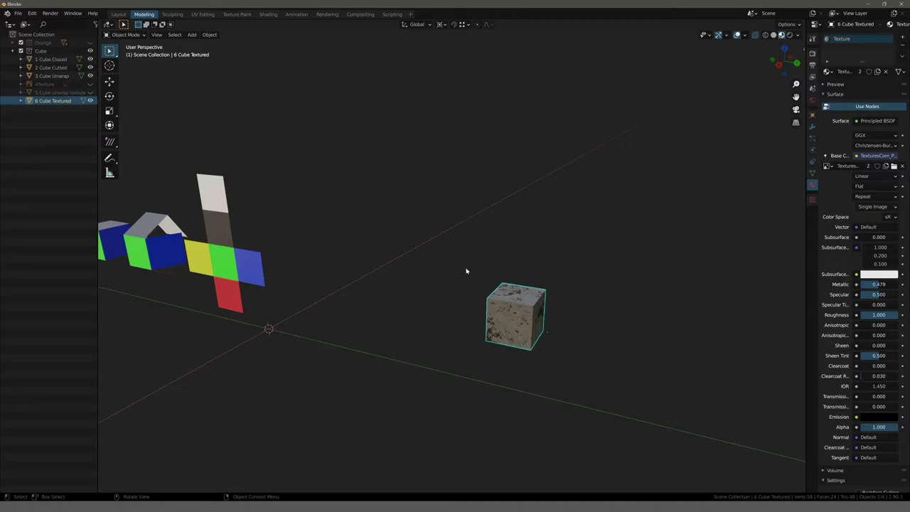
pyautogui.moveTo(466, 271)
pyautogui.mouseDown(button='middle')
pyautogui.moveTo(422, 254)
pyautogui.moveTo(531, 270)
pyautogui.moveTo(550, 259)
pyautogui.moveTo(426, 263)
pyautogui.moveTo(458, 264)
pyautogui.moveTo(420, 268)
pyautogui.moveTo(480, 273)
pyautogui.moveTo(396, 277)
pyautogui.moveTo(406, 293)
pyautogui.moveTo(461, 289)
pyautogui.mouseUp(button='middle')
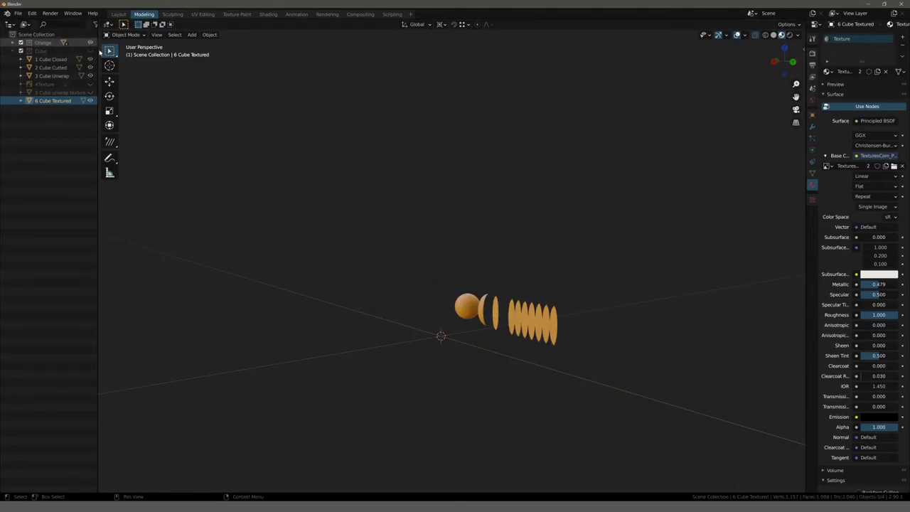
# Step: Show the Orange collection, hide the Cube collection, and zoom toward the sphere and slices
pyautogui.moveTo(398, 242); pyautogui.dragTo(416, 257, button='middle')
pyautogui.scroll(2, 398, 312)
pyautogui.scroll(3, 392, 244)
pyautogui.scroll(2, 401, 261)
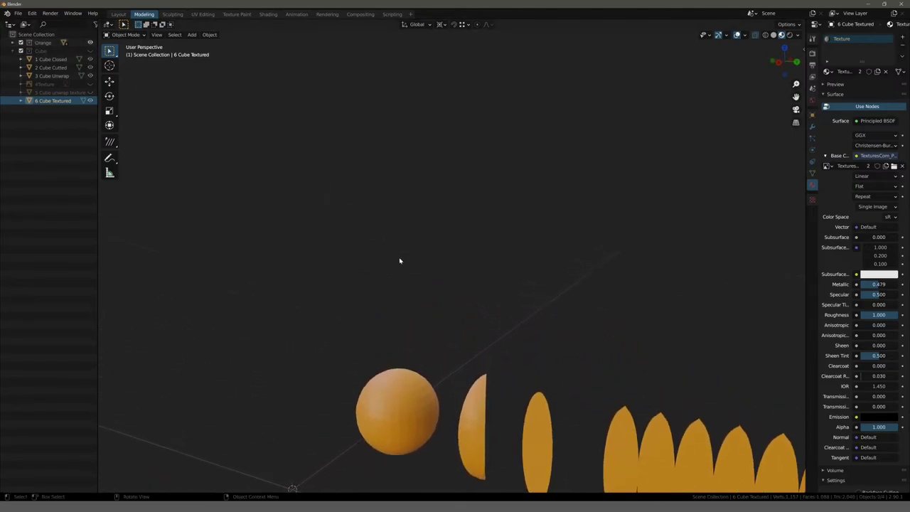
pyautogui.keyDown('shift'); pyautogui.moveTo(330, 205); pyautogui.dragTo(244, 124, button='middle'); pyautogui.keyUp('shift')
pyautogui.scroll(2, 249, 185)
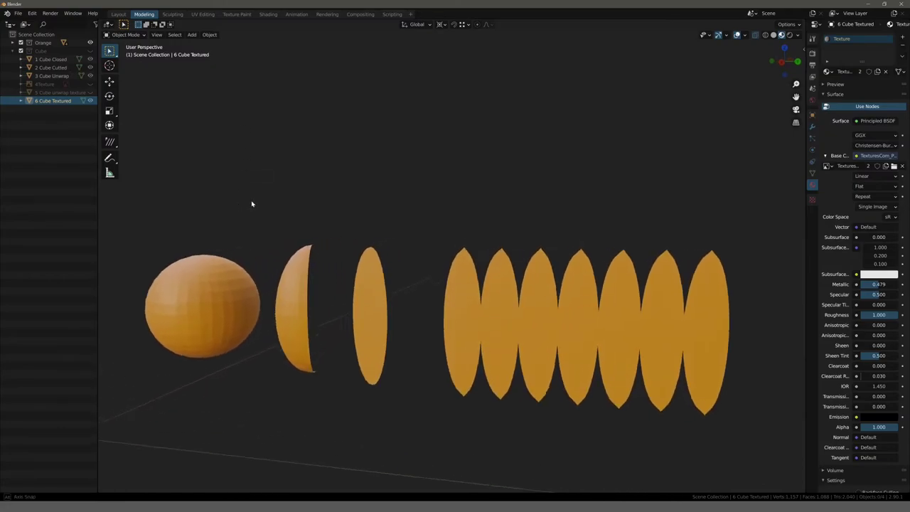
pyautogui.click(205, 271)
pyautogui.moveTo(205, 270)
pyautogui.mouseDown(button='middle')
pyautogui.moveTo(214, 241)
pyautogui.moveTo(300, 236)
pyautogui.moveTo(225, 233)
pyautogui.mouseUp(button='middle')
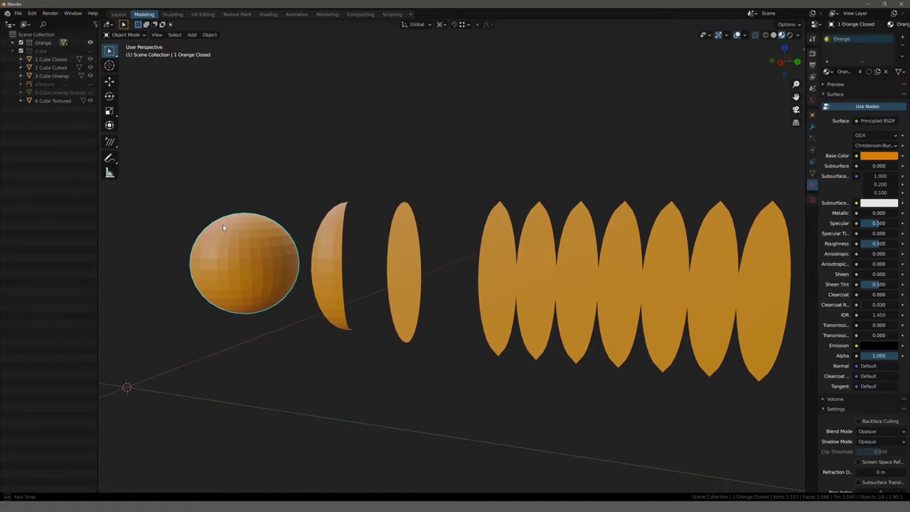
pyautogui.click(331, 239)
pyautogui.moveTo(288, 221)
pyautogui.mouseDown(button='middle')
pyautogui.moveTo(359, 238)
pyautogui.moveTo(263, 197)
pyautogui.moveTo(348, 213)
pyautogui.moveTo(409, 336)
pyautogui.mouseUp(button='middle')
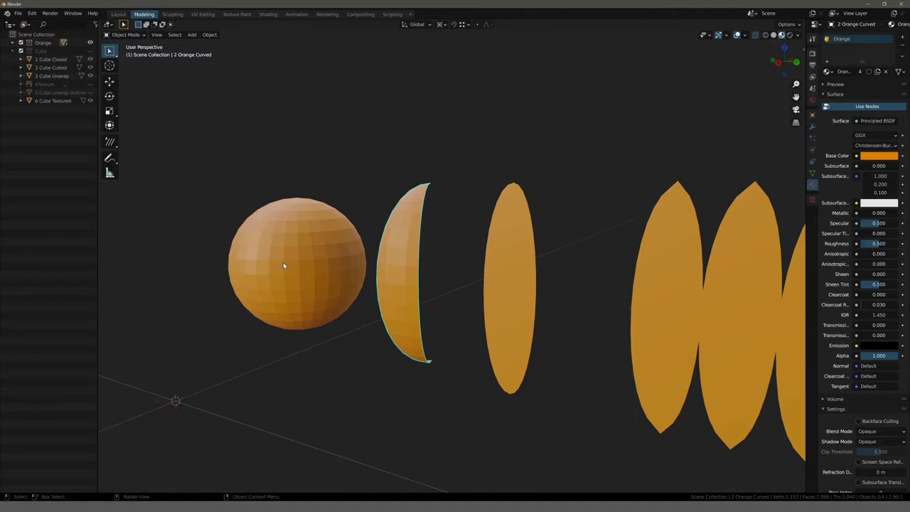
pyautogui.moveTo(203, 197)
pyautogui.mouseDown(button='middle')
pyautogui.moveTo(212, 240)
pyautogui.moveTo(363, 246)
pyautogui.mouseUp(button='middle')
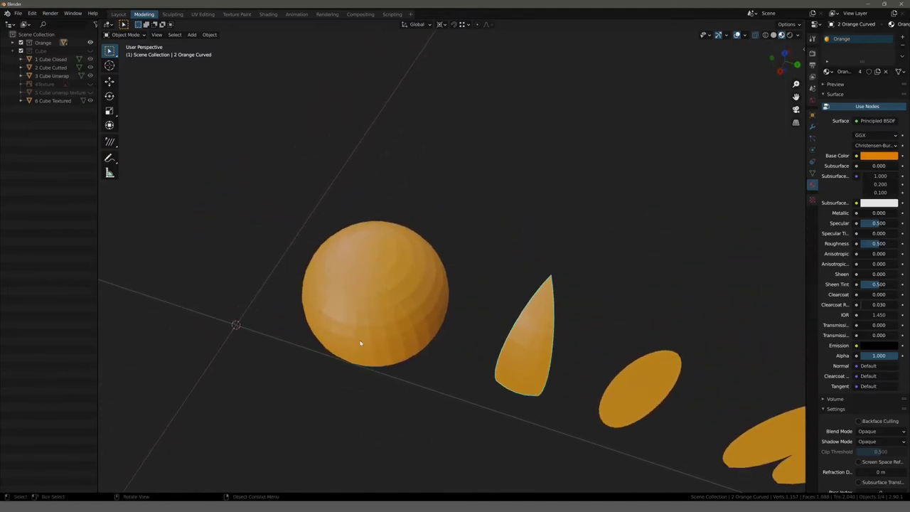
pyautogui.moveTo(312, 273)
pyautogui.mouseDown(button='middle')
pyautogui.moveTo(309, 243)
pyautogui.moveTo(431, 264)
pyautogui.moveTo(327, 227)
pyautogui.moveTo(354, 220)
pyautogui.moveTo(378, 240)
pyautogui.mouseUp(button='middle')
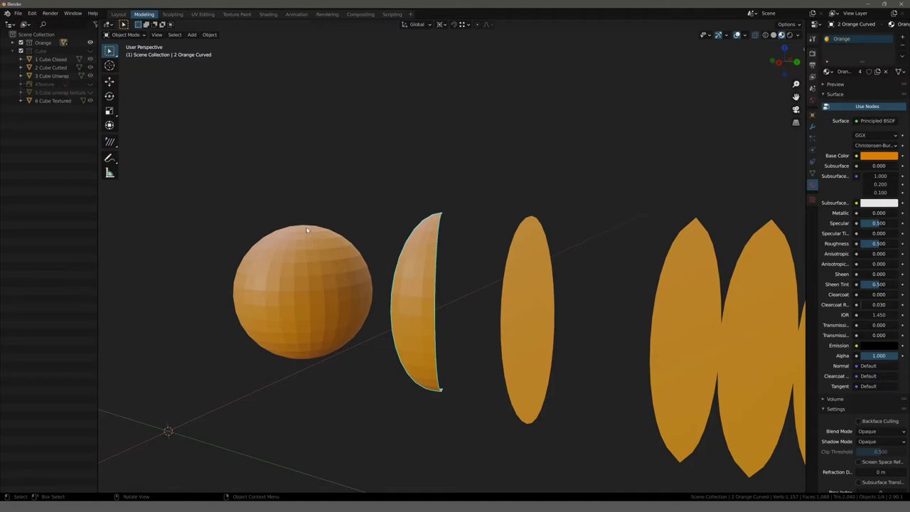
pyautogui.moveTo(289, 269); pyautogui.dragTo(440, 262, button='middle')
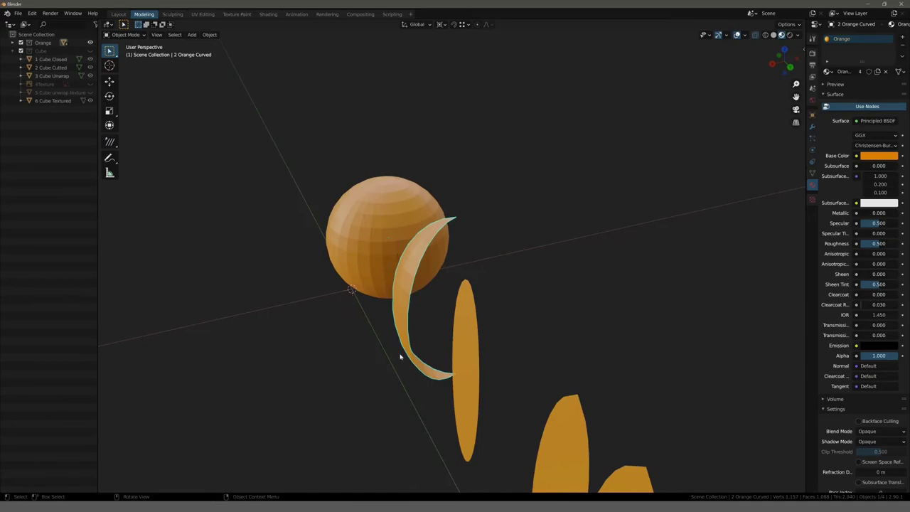
pyautogui.moveTo(400, 357); pyautogui.dragTo(376, 282, button='middle')
pyautogui.scroll(3, 340, 244)
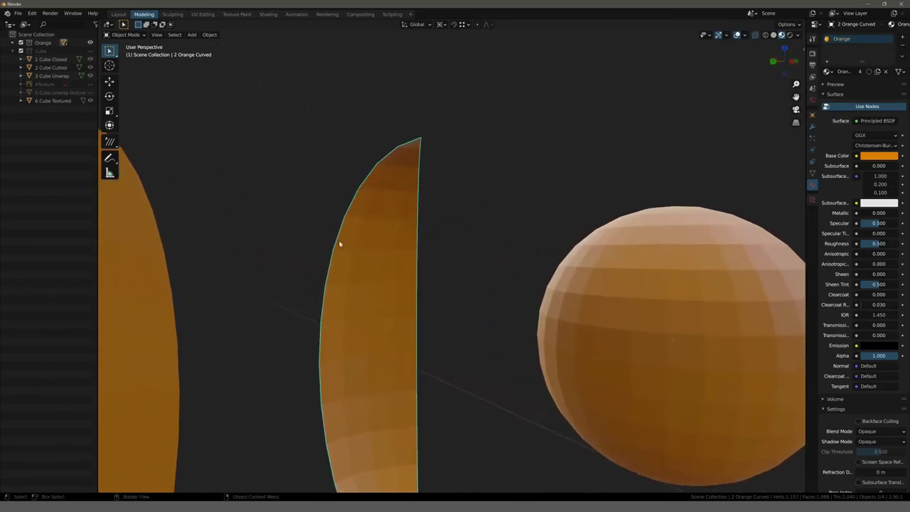
pyautogui.moveTo(340, 245)
pyautogui.mouseDown(button='middle')
pyautogui.moveTo(404, 251)
pyautogui.moveTo(412, 274)
pyautogui.moveTo(410, 256)
pyautogui.moveTo(500, 263)
pyautogui.moveTo(408, 270)
pyautogui.moveTo(466, 240)
pyautogui.mouseUp(button='middle')
pyautogui.click(496, 257)
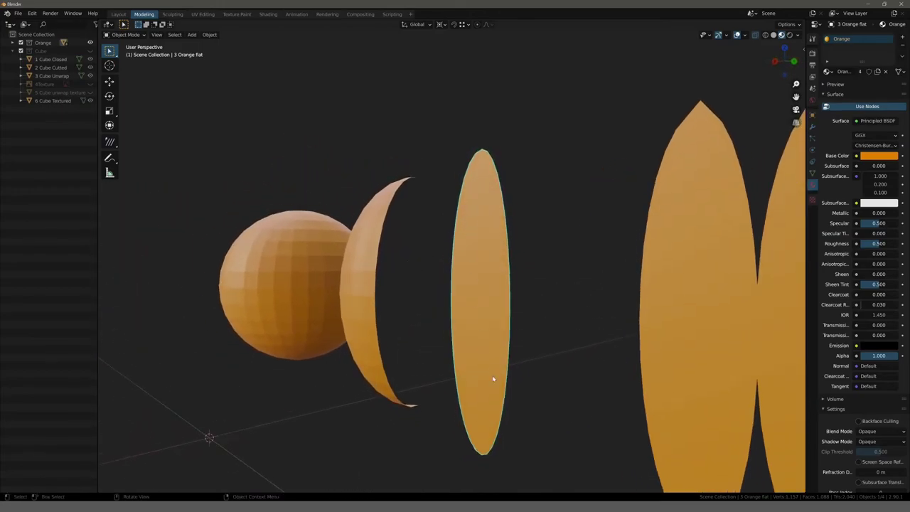
pyautogui.moveTo(448, 284)
pyautogui.mouseDown(button='middle')
pyautogui.moveTo(470, 285)
pyautogui.moveTo(428, 269)
pyautogui.mouseUp(button='middle')
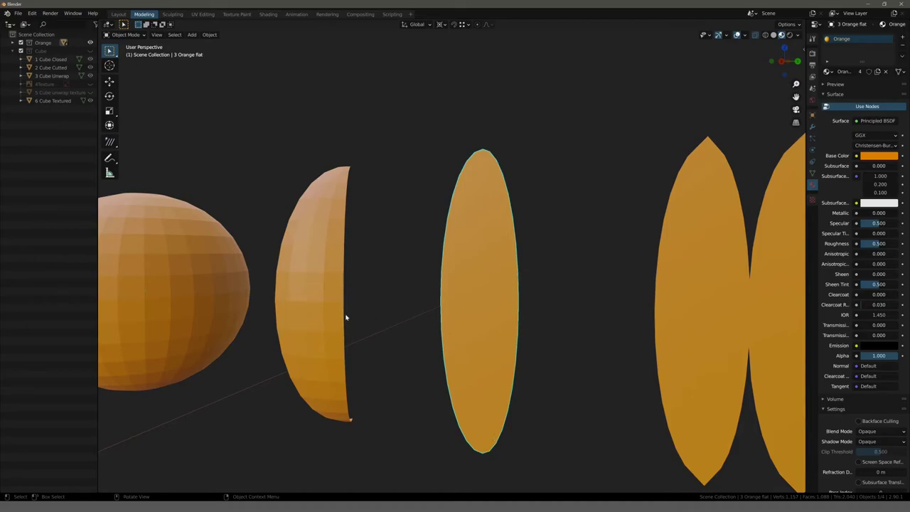
pyautogui.moveTo(280, 299)
pyautogui.mouseDown(button='middle')
pyautogui.moveTo(429, 304)
pyautogui.moveTo(290, 283)
pyautogui.mouseUp(button='middle')
# Step: Put the orange sphere into Edit Mode with Solid shading and X-ray off
pyautogui.click(290, 283)
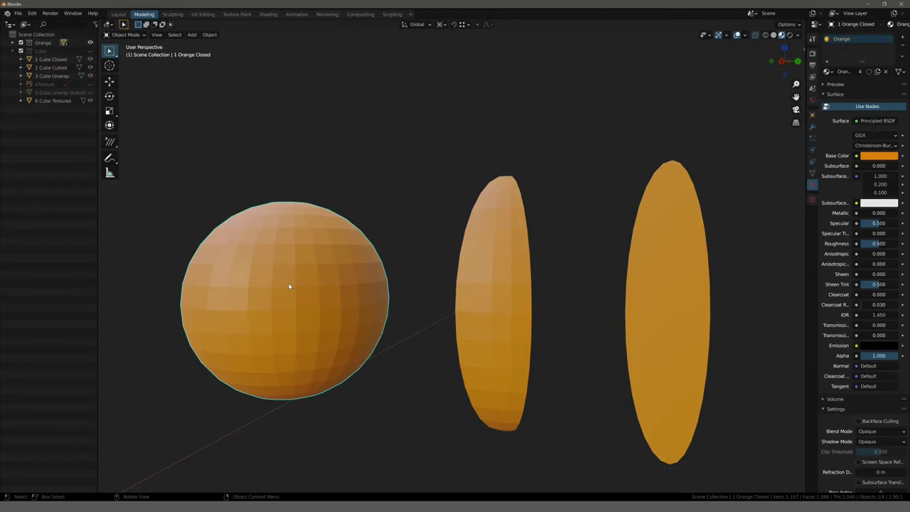
pyautogui.press('Tab')
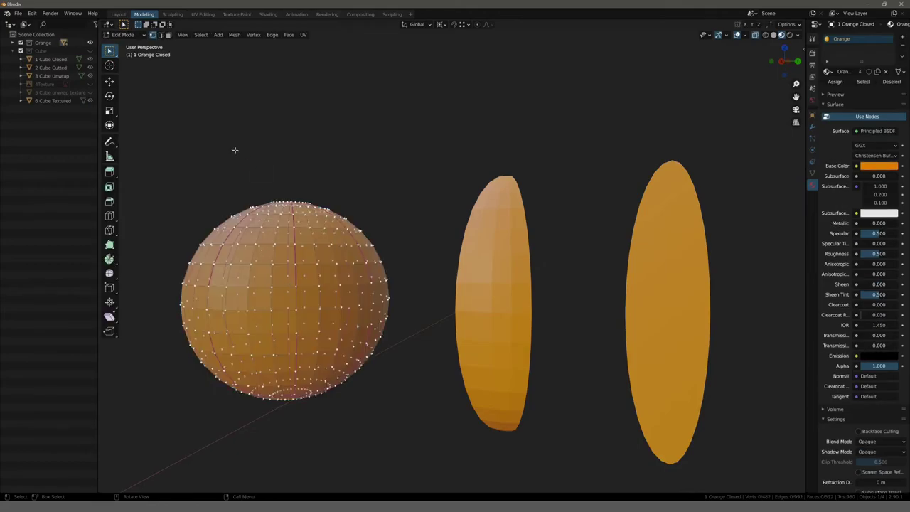
pyautogui.moveTo(237, 143)
pyautogui.mouseDown(button='middle')
pyautogui.moveTo(229, 164)
pyautogui.moveTo(493, 130)
pyautogui.mouseUp(button='middle')
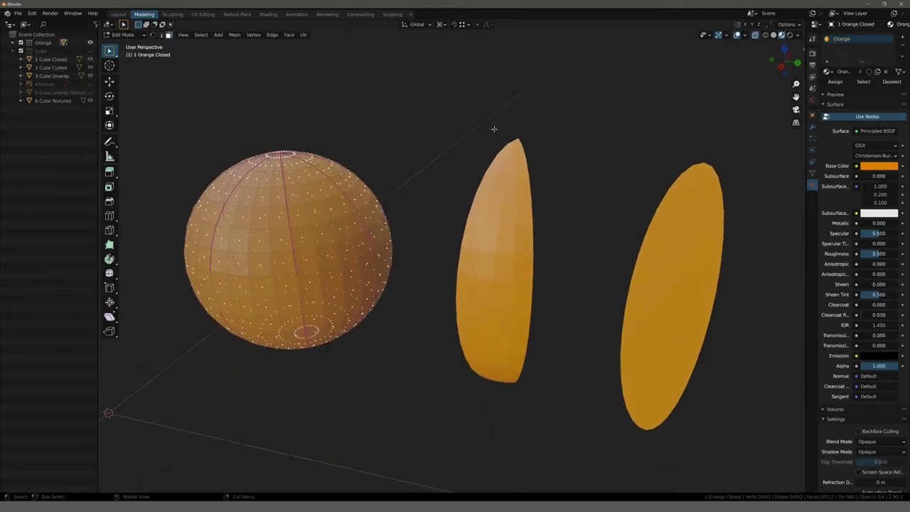
pyautogui.click(774, 35)
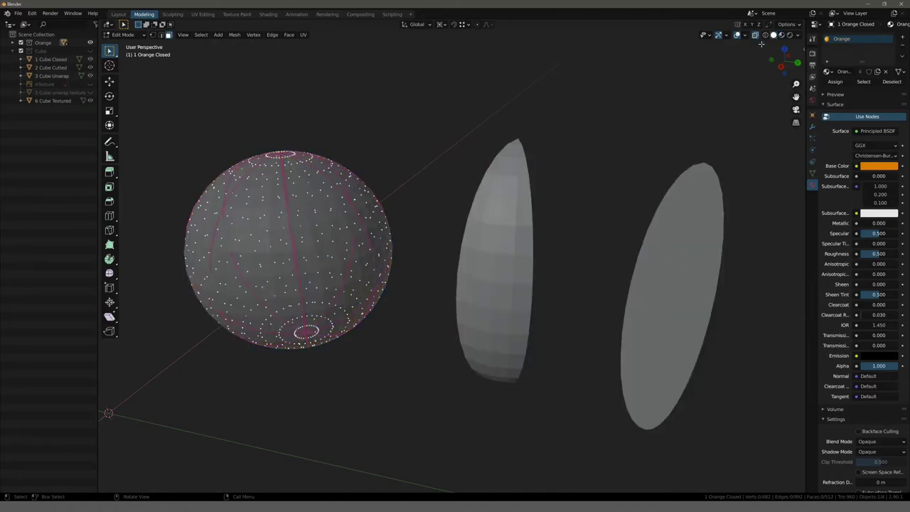
pyautogui.click(755, 35)
# Step: Orbit and zoom around the sphere and its slices, ending centred on the sphere
pyautogui.moveTo(315, 136); pyautogui.dragTo(506, 360, button='middle')
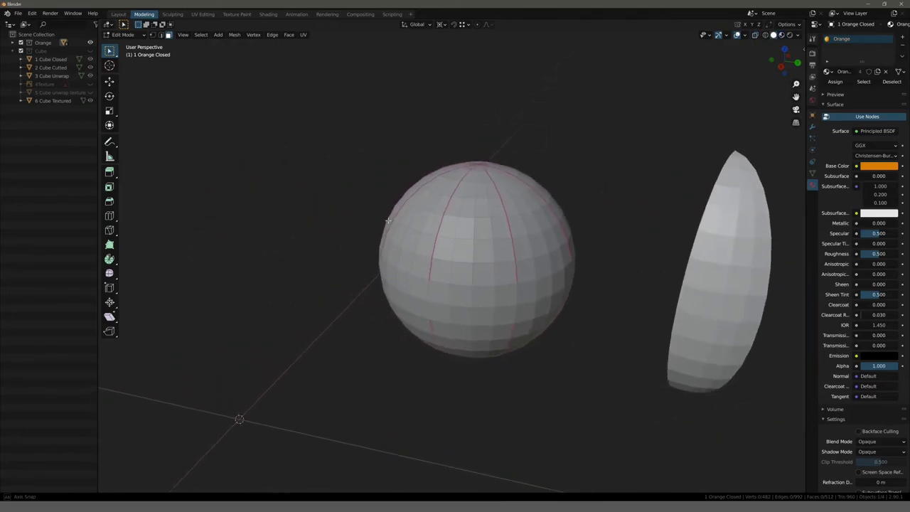
pyautogui.scroll(2, 506, 360)
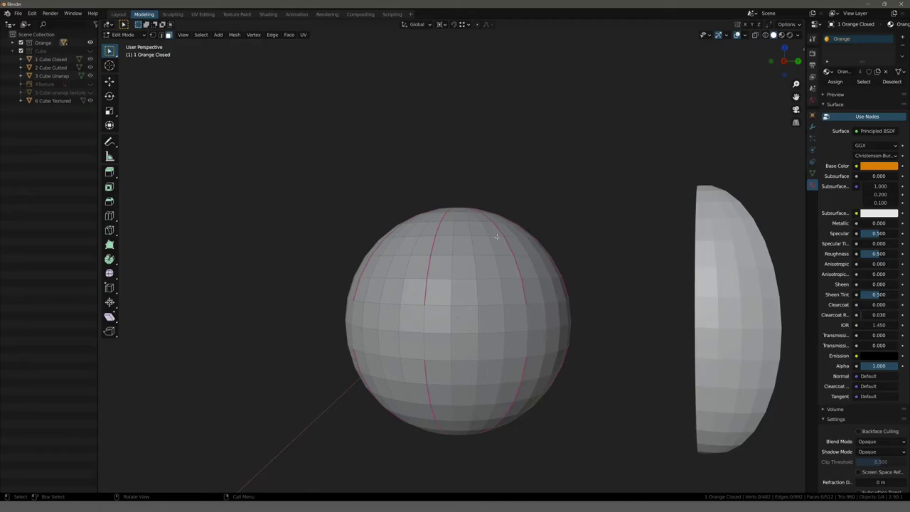
pyautogui.moveTo(425, 284)
pyautogui.mouseDown(button='middle')
pyautogui.moveTo(423, 191)
pyautogui.moveTo(253, 231)
pyautogui.mouseUp(button='middle')
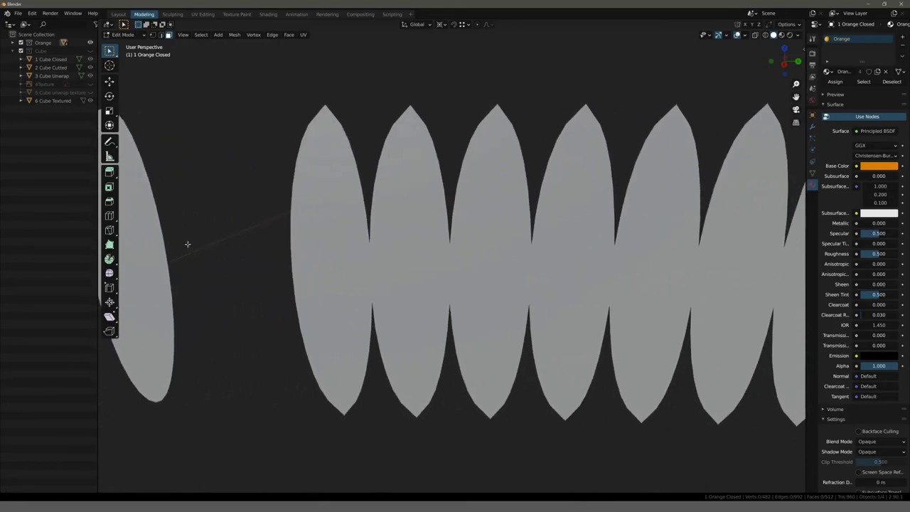
pyautogui.moveTo(253, 231); pyautogui.dragTo(182, 238, button='middle')
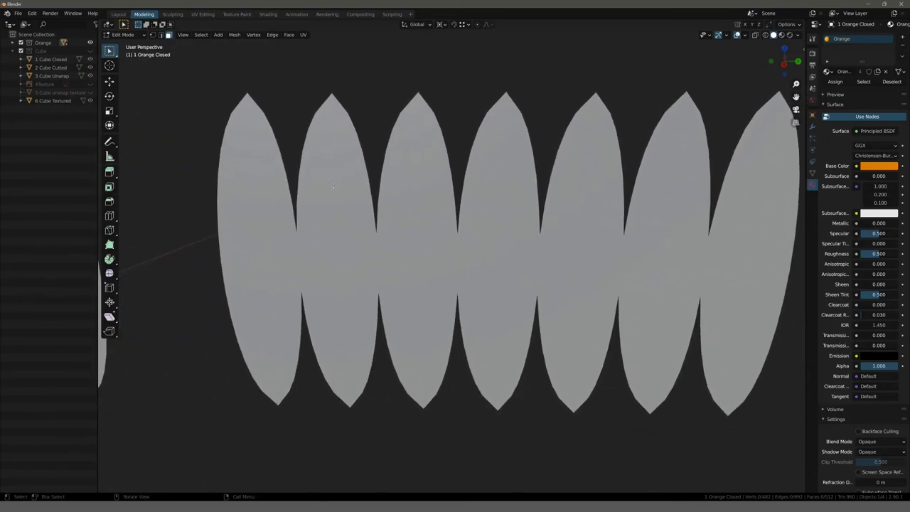
pyautogui.scroll(-3, 333, 185)
pyautogui.scroll(-2, 350, 185)
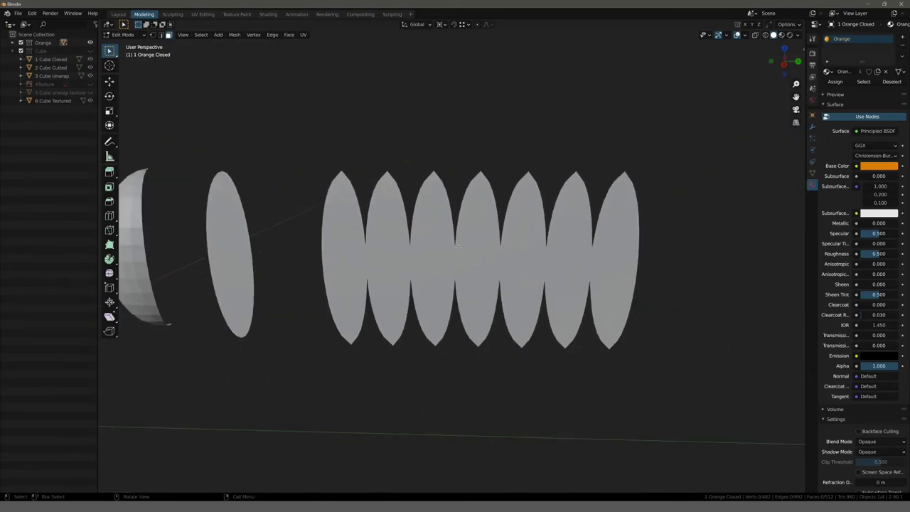
pyautogui.moveTo(457, 246); pyautogui.dragTo(374, 239, button='middle')
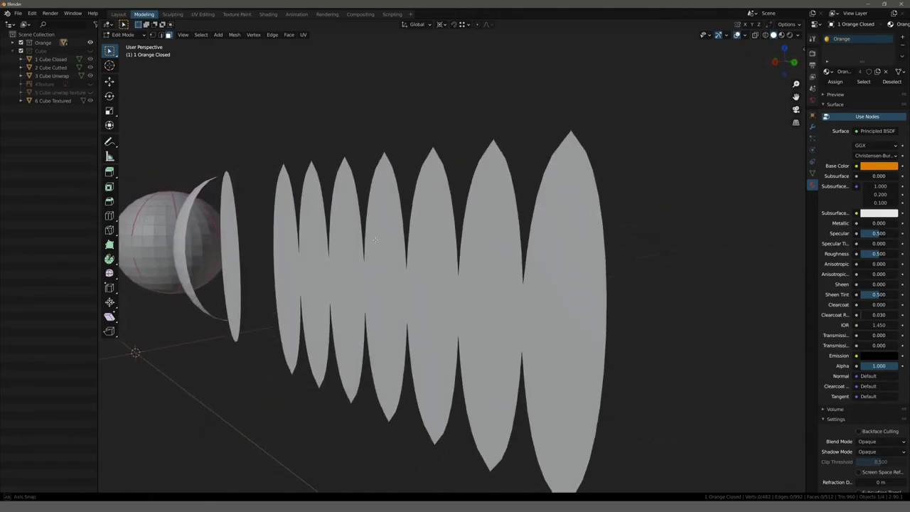
pyautogui.moveTo(310, 295); pyautogui.dragTo(363, 209, button='middle')
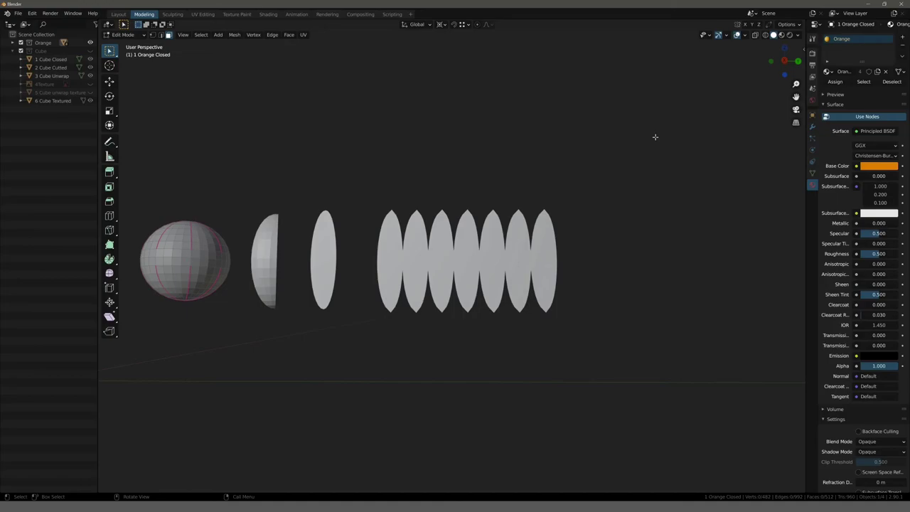
pyautogui.keyDown('shift'); pyautogui.moveTo(195, 167); pyautogui.dragTo(406, 203, button='middle'); pyautogui.keyUp('shift')
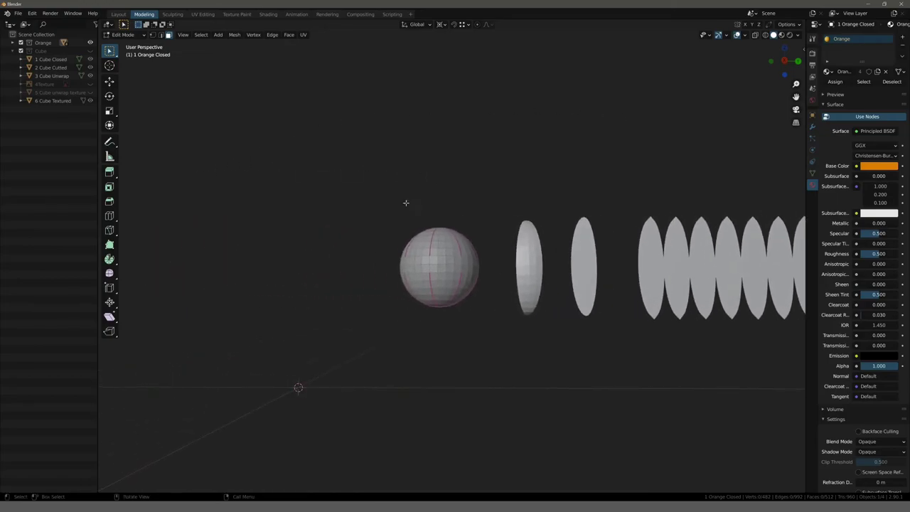
pyautogui.scroll(2, 404, 170)
pyautogui.scroll(2, 404, 170)
pyautogui.scroll(1, 402, 149)
# Step: Select the top pole face, then shortest-path select down one meridian to a lower face
pyautogui.click(414, 226)
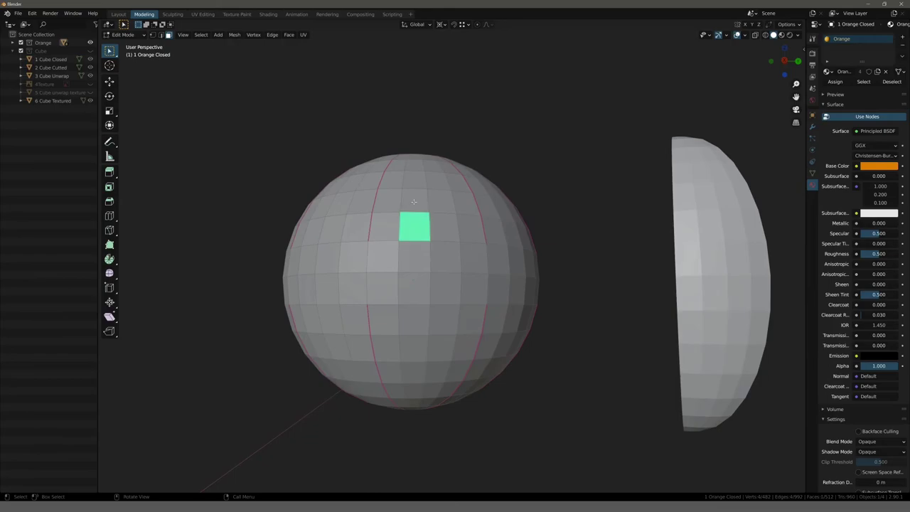
pyautogui.moveTo(414, 226)
pyautogui.mouseDown(button='middle')
pyautogui.moveTo(383, 201)
pyautogui.moveTo(413, 128)
pyautogui.mouseUp(button='middle')
pyautogui.click(419, 81)
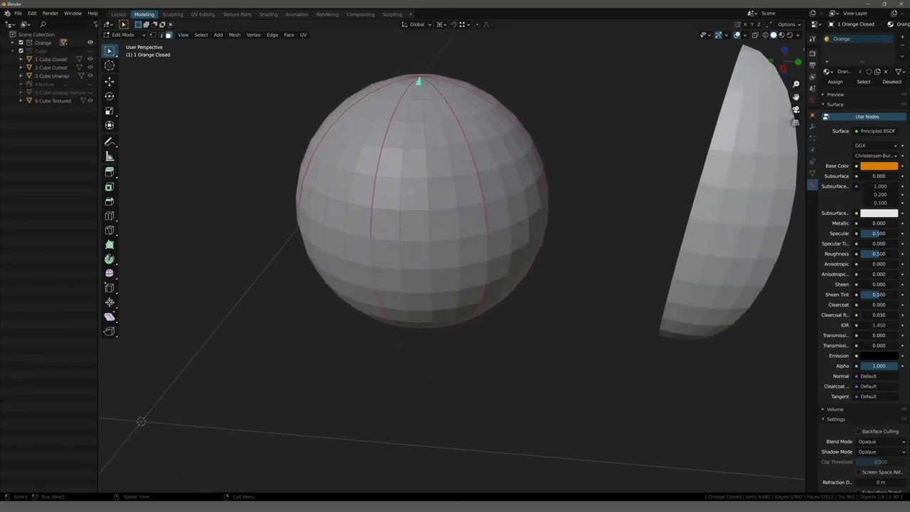
pyautogui.moveTo(418, 81)
pyautogui.mouseDown(button='middle')
pyautogui.moveTo(399, 308)
pyautogui.moveTo(371, 298)
pyautogui.mouseUp(button='middle')
pyautogui.keyDown('ctrl'); pyautogui.click(399, 308); pyautogui.keyUp('ctrl')
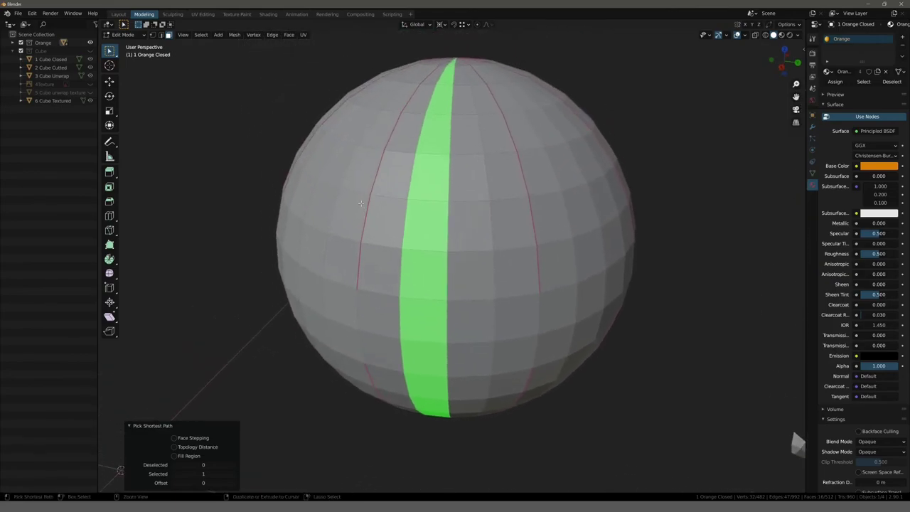
# Step: Orbit and zoom to inspect the selected face strip from the front
pyautogui.scroll(-3, 370, 270)
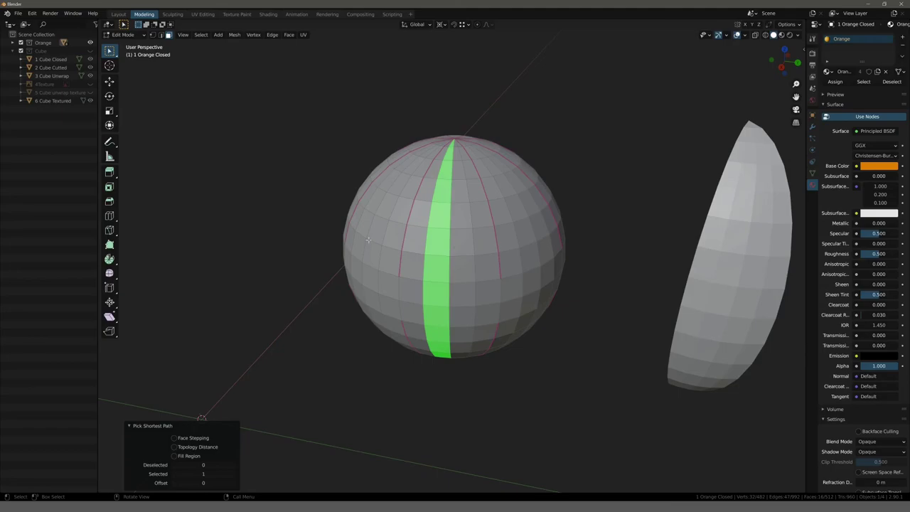
pyautogui.moveTo(394, 160)
pyautogui.mouseDown(button='middle')
pyautogui.moveTo(337, 147)
pyautogui.moveTo(319, 172)
pyautogui.mouseUp(button='middle')
pyautogui.scroll(2, 319, 173)
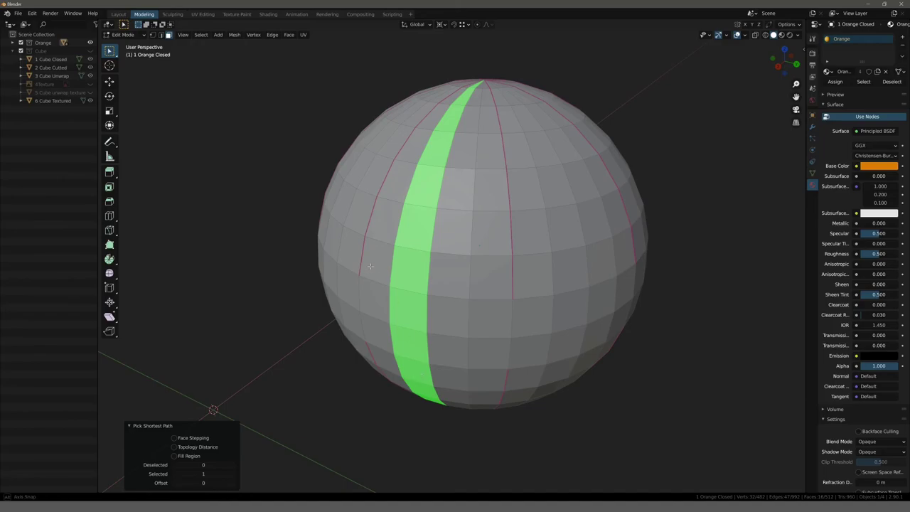
pyautogui.moveTo(422, 364); pyautogui.dragTo(421, 194, button='middle')
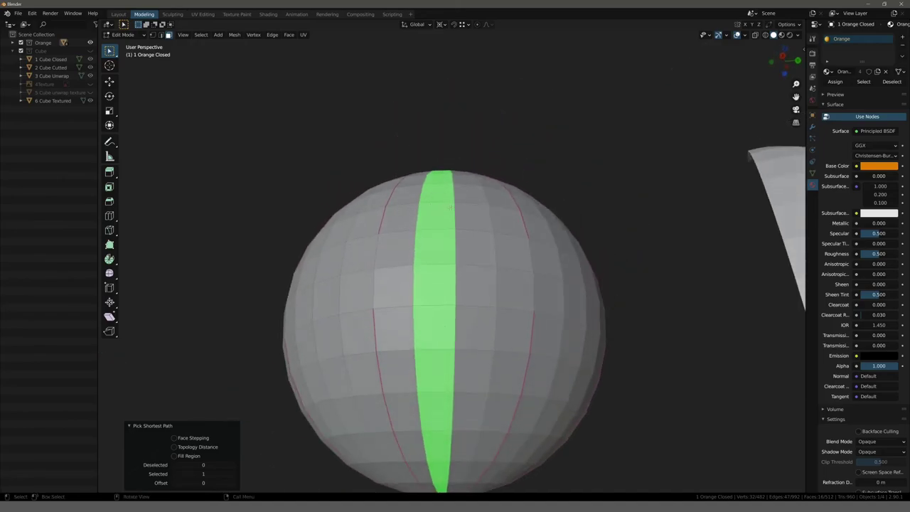
pyautogui.scroll(-4, 320, 213)
pyautogui.moveTo(329, 223); pyautogui.dragTo(327, 255, button='middle')
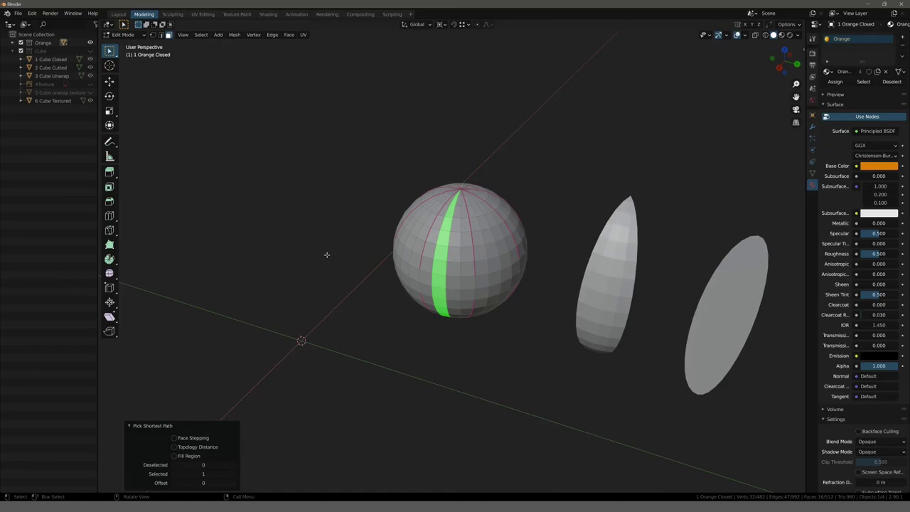
pyautogui.moveTo(371, 246); pyautogui.dragTo(424, 250, button='middle')
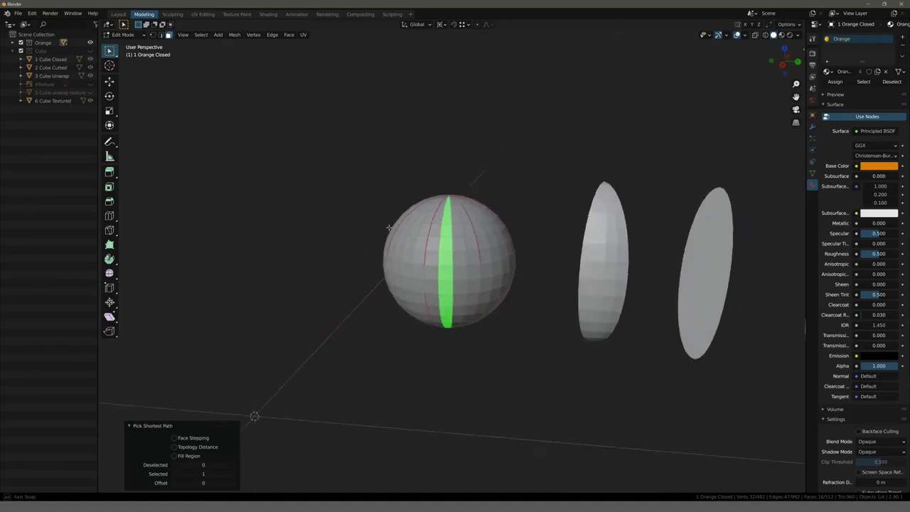
pyautogui.scroll(2, 425, 250)
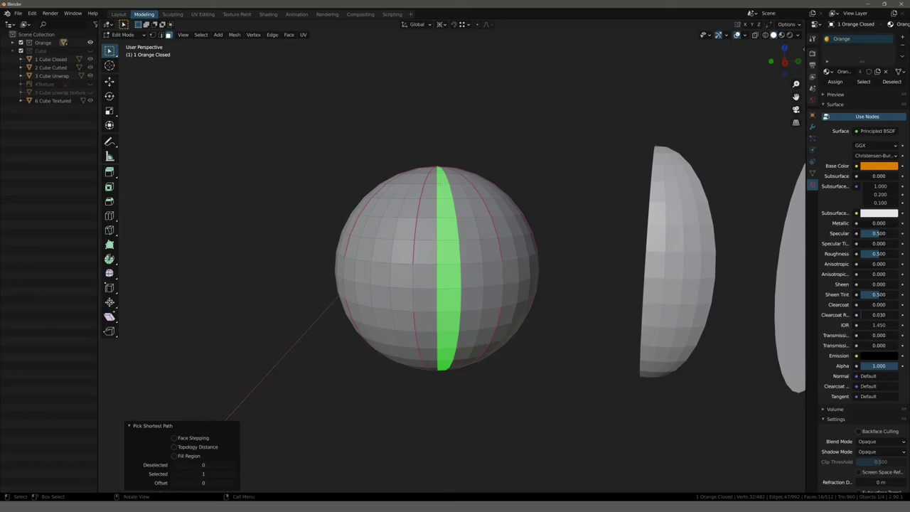
# Step: Select a single face near the sphere's top, then orbit to view all the pieces
pyautogui.click(406, 206)
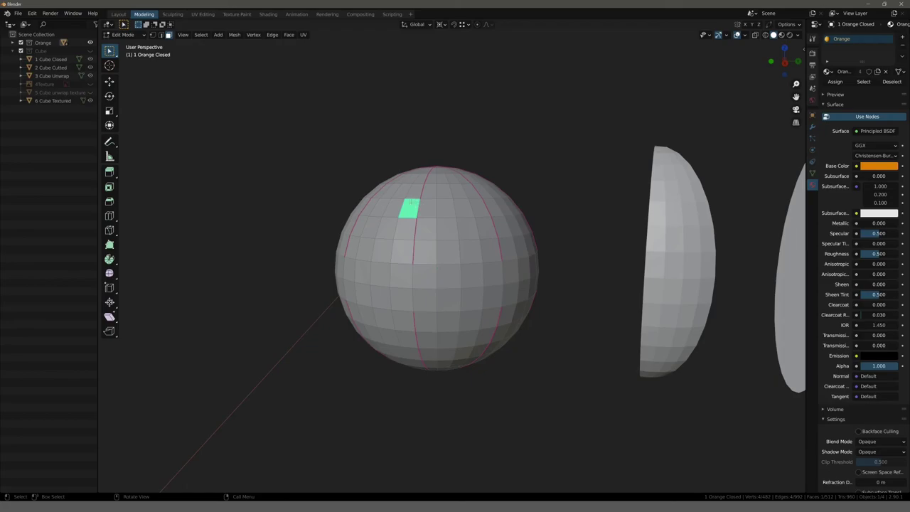
pyautogui.moveTo(410, 200)
pyautogui.mouseDown(button='middle')
pyautogui.moveTo(342, 179)
pyautogui.moveTo(275, 226)
pyautogui.moveTo(300, 226)
pyautogui.mouseUp(button='middle')
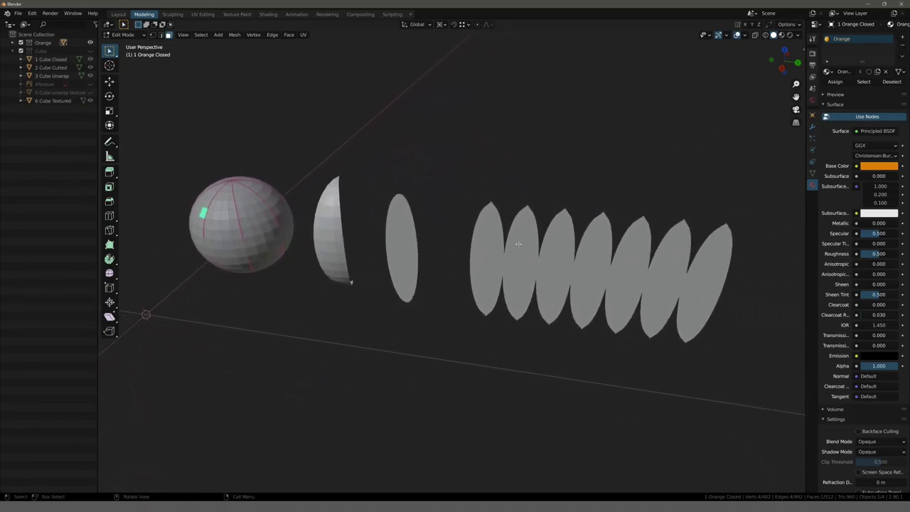